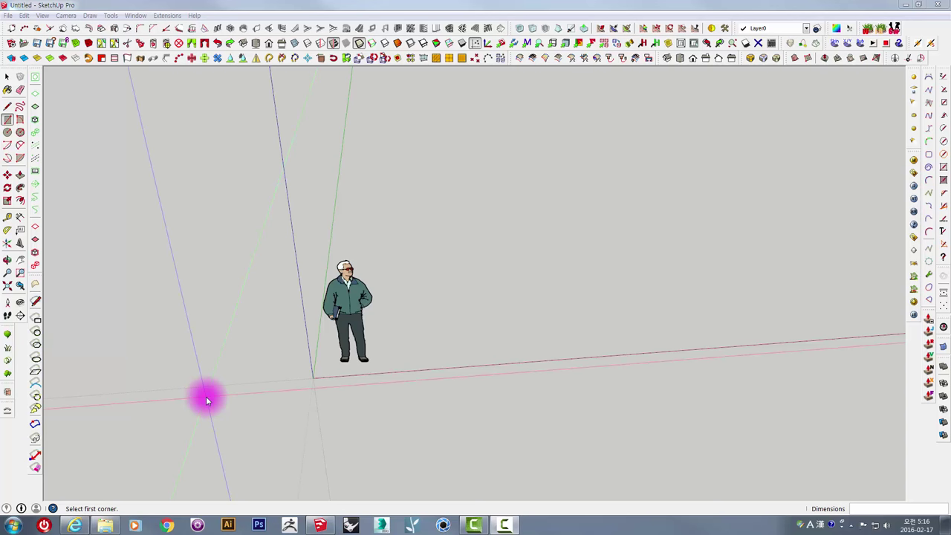
Draw a rectangle on the ground beside the person figure
mouse_move(397, 235)
middle_mouse_down()
mouse_move(357, 297)
mouse_move(404, 272)
mouse_move(377, 311)
mouse_move(278, 319)
mouse_move(213, 223)
middle_mouse_up()
middle_click_drag(332, 273, 374, 351)
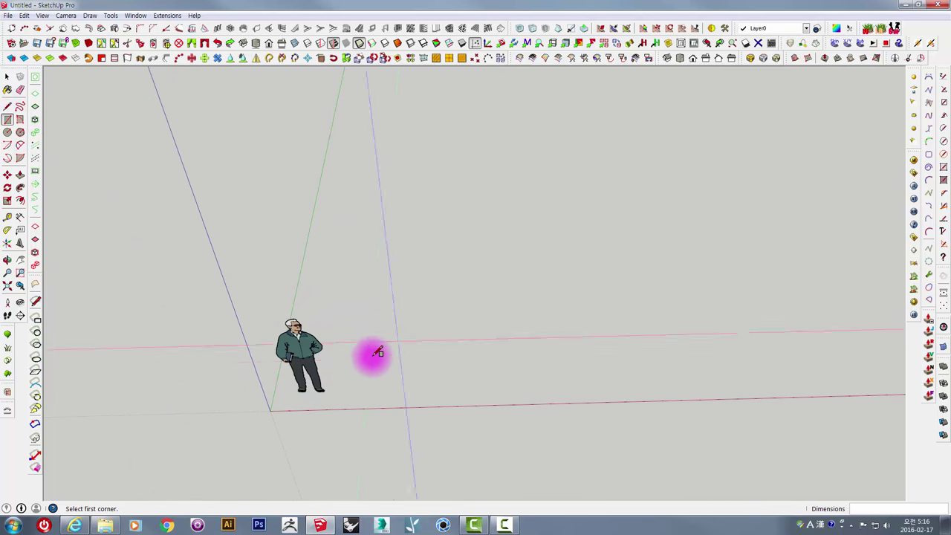
left_click(370, 365)
left_click(493, 263)
Push/Pull the rectangle upward into a tall box
middle_click_drag(483, 313, 484, 310)
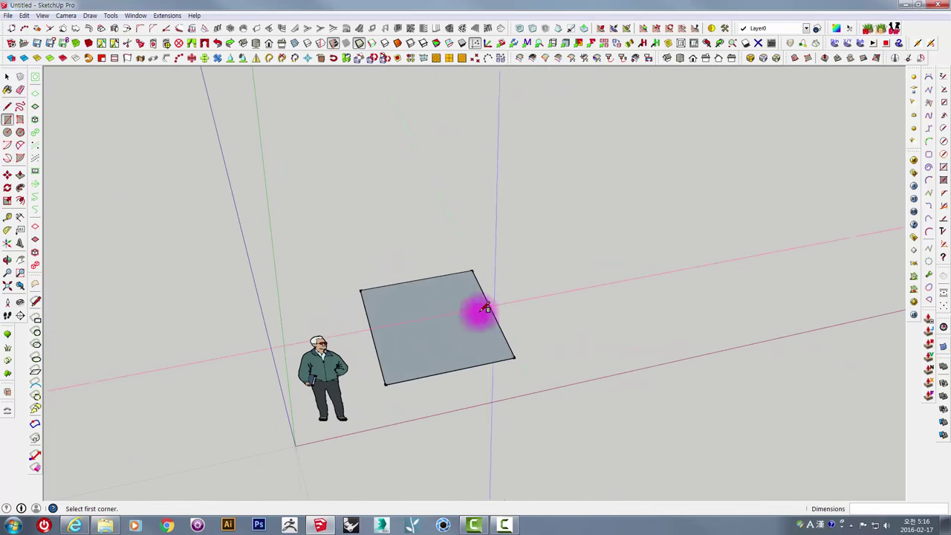
key("p")
left_click(439, 333)
left_click(442, 195)
mouse_move(545, 297)
middle_mouse_down()
mouse_move(464, 276)
mouse_move(451, 201)
middle_mouse_up()
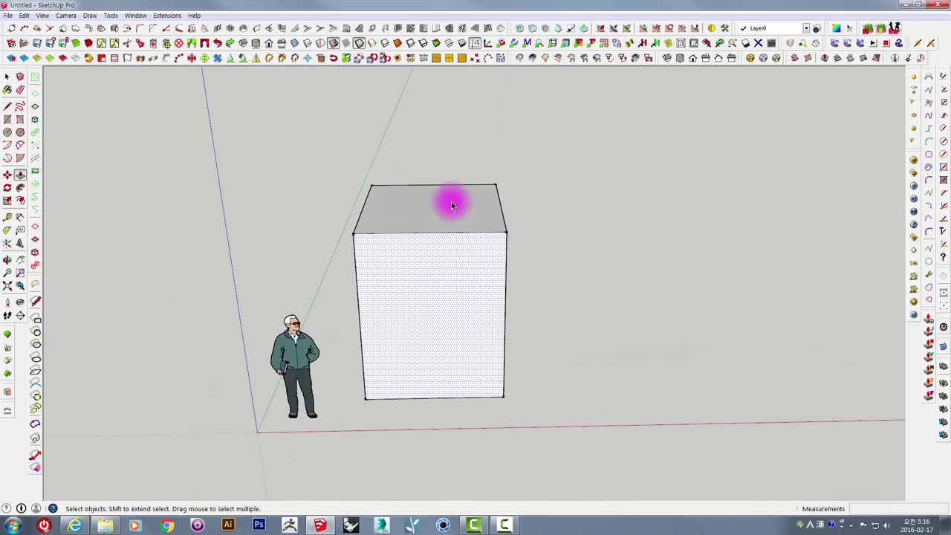
left_click(141, 17)
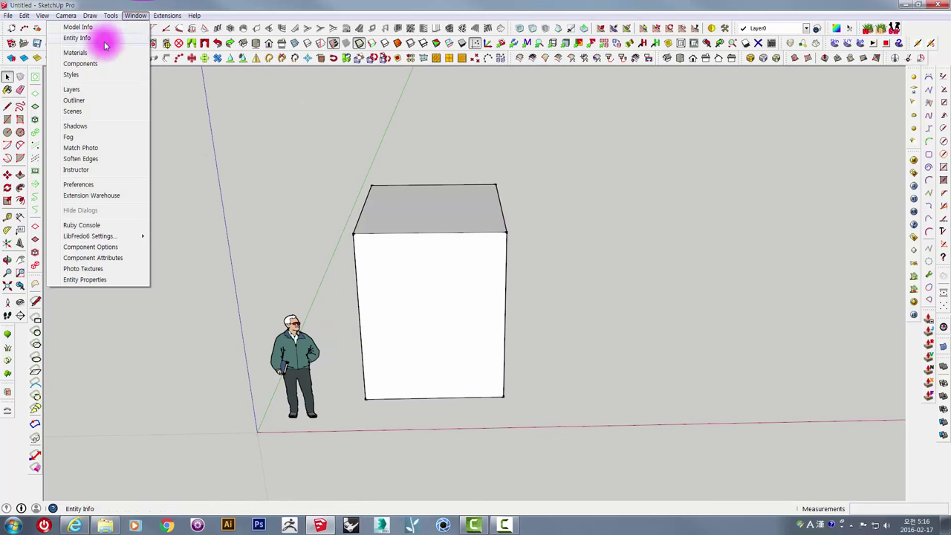
Open the Layers panel and move it aside
left_click(73, 89)
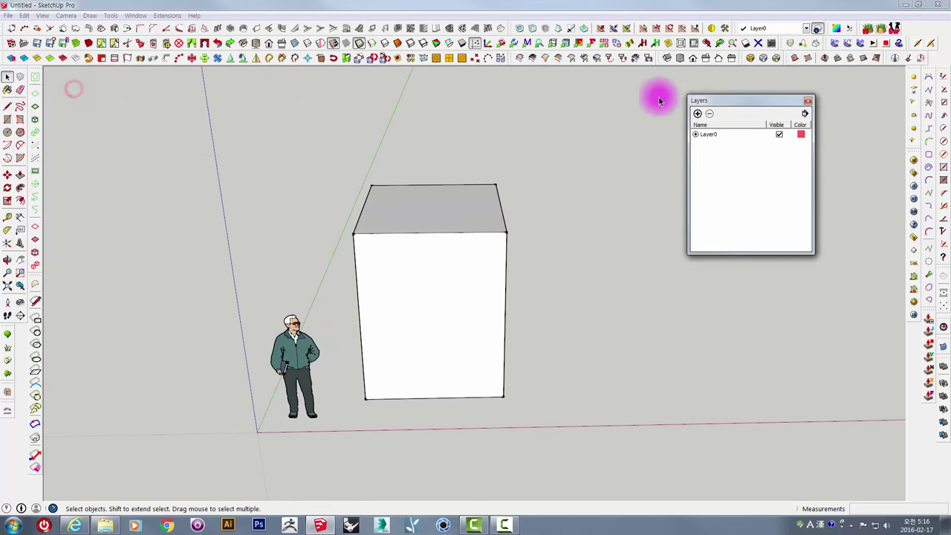
left_click_drag(727, 99, 665, 107)
mouse_move(573, 171)
middle_mouse_down()
mouse_move(483, 201)
mouse_move(416, 255)
mouse_move(439, 223)
mouse_move(718, 121)
mouse_move(435, 213)
mouse_move(440, 178)
mouse_move(436, 185)
mouse_move(601, 172)
middle_mouse_up()
Select the whole box and dock its Entity Info under Layers, showing 18 entities on Layer0
triple_click(439, 179)
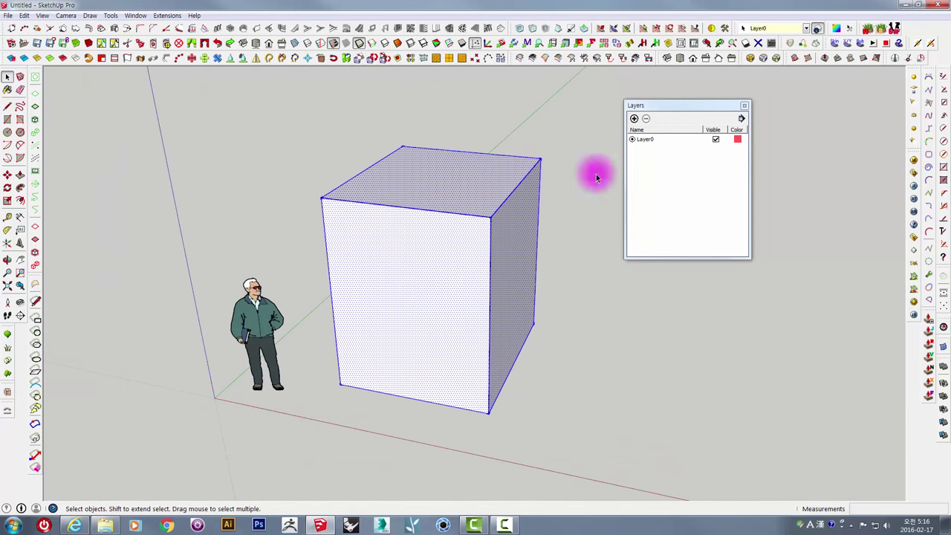
mouse_move(663, 104)
left_mouse_down()
mouse_move(636, 98)
mouse_move(644, 95)
left_mouse_up()
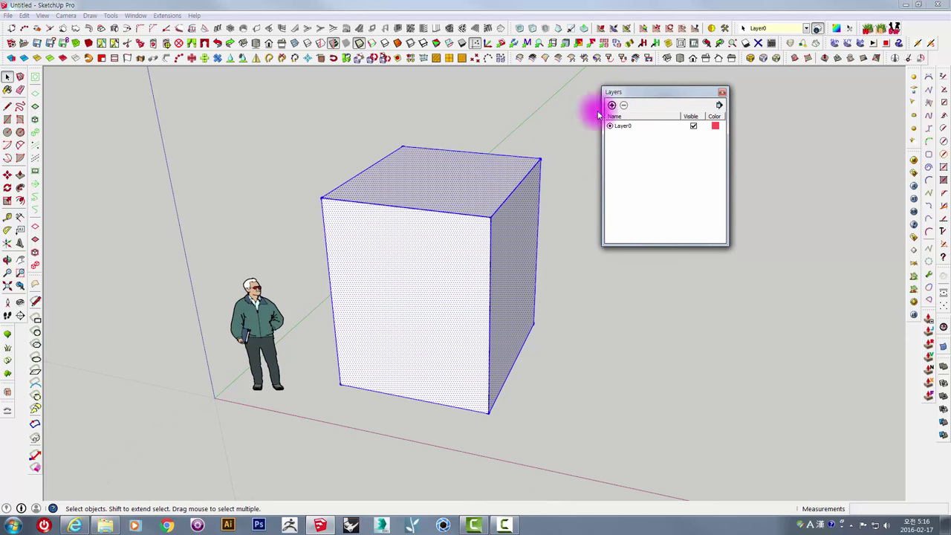
right_click(448, 158)
left_click(471, 168)
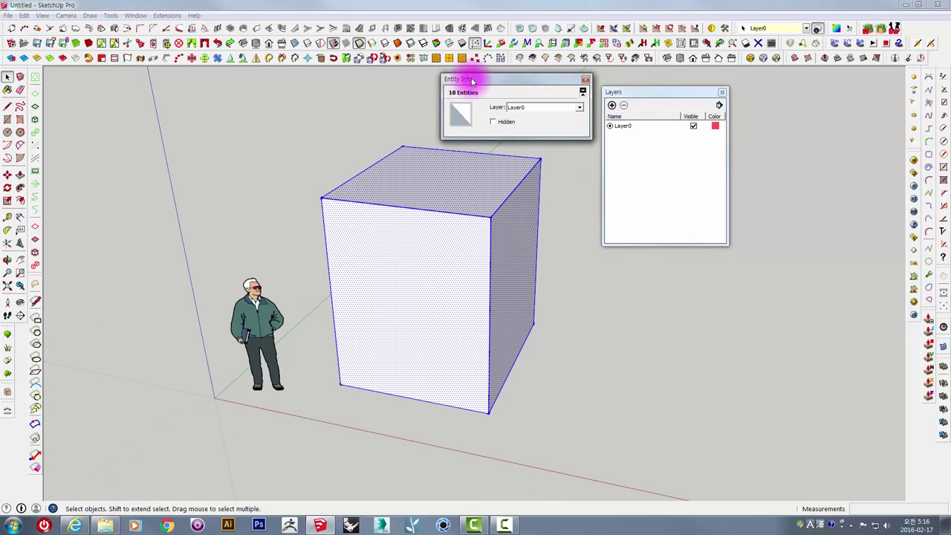
mouse_move(474, 84)
left_mouse_down()
mouse_move(611, 262)
mouse_move(637, 261)
left_mouse_up()
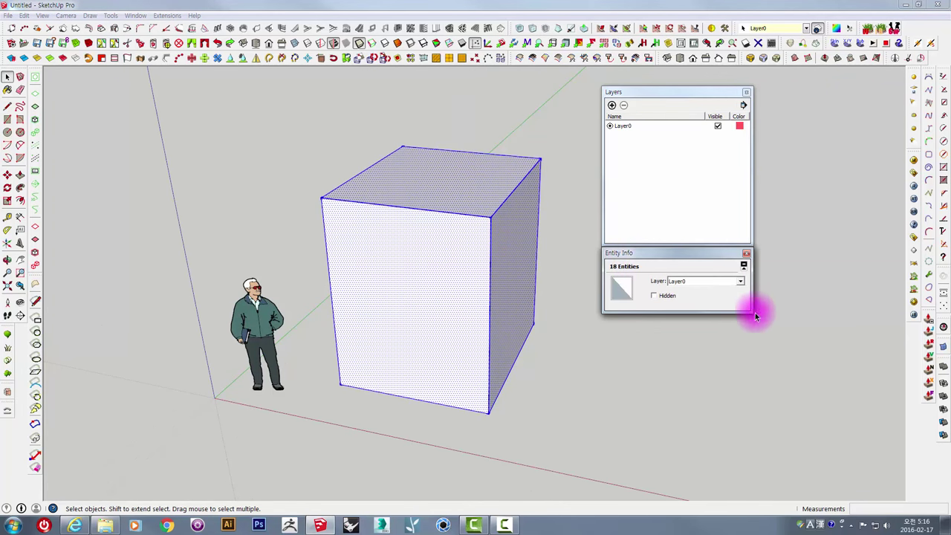
left_click_drag(751, 312, 748, 350)
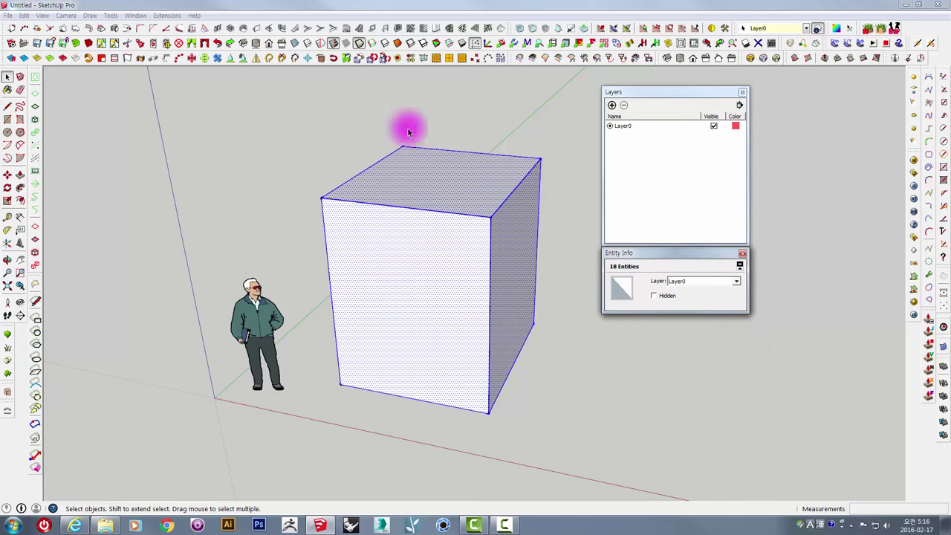
left_click(131, 15)
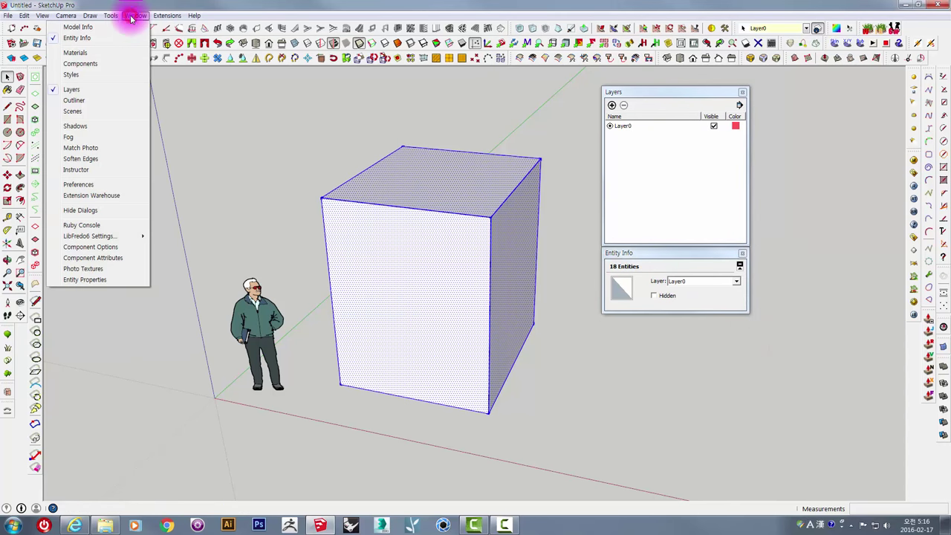
mouse_move(135, 15)
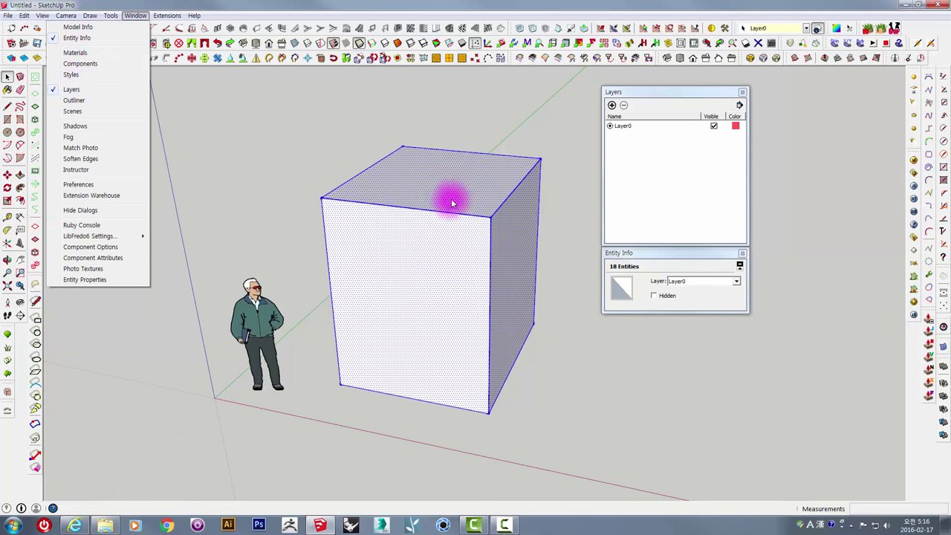
Select the box's top face and open its Entity Info Layer dropdown, listing only Layer0
left_click(409, 165)
right_click(405, 159)
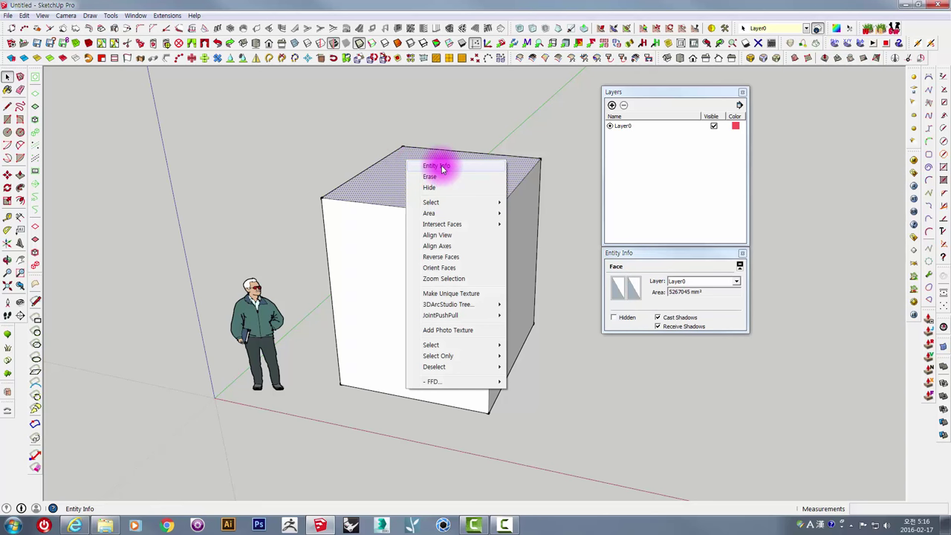
left_click(484, 126)
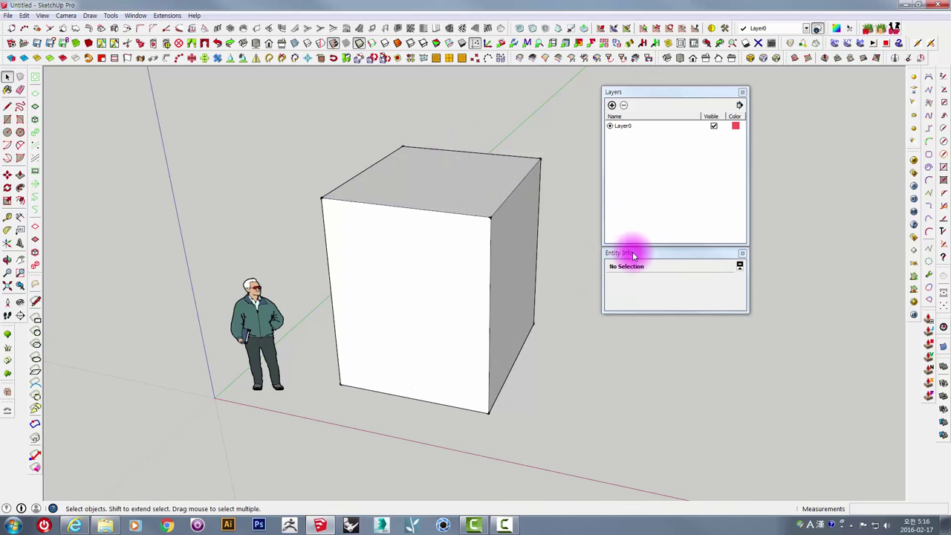
middle_click_drag(521, 229, 463, 196)
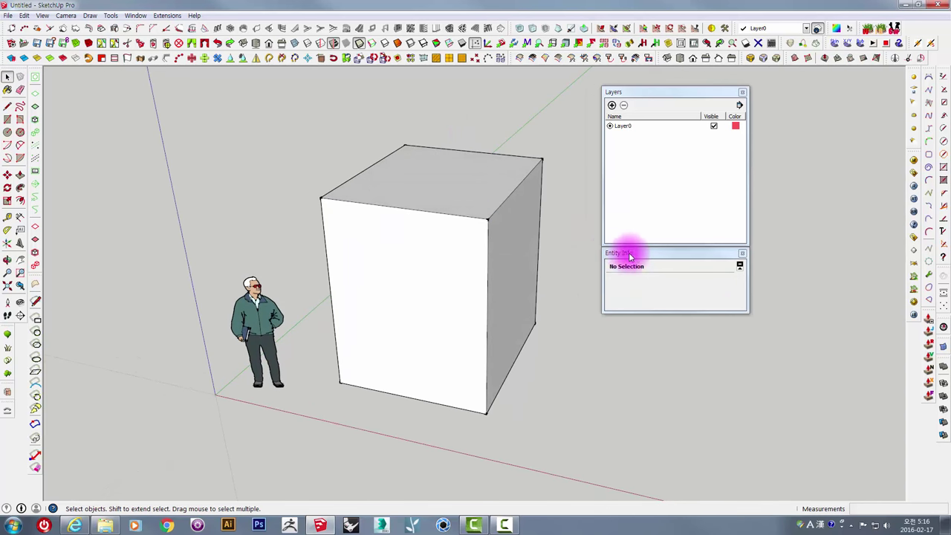
left_click(428, 167)
left_click(491, 134)
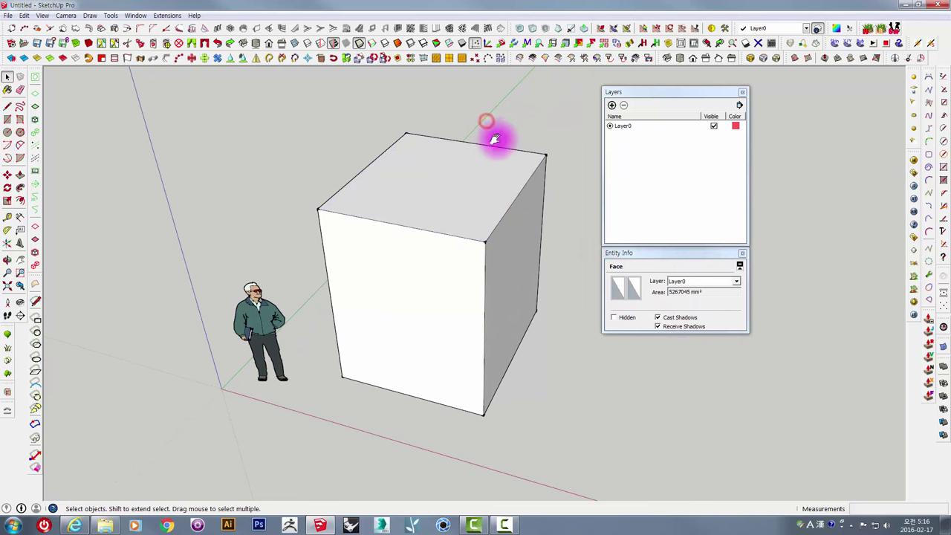
middle_click_drag(492, 138, 473, 165)
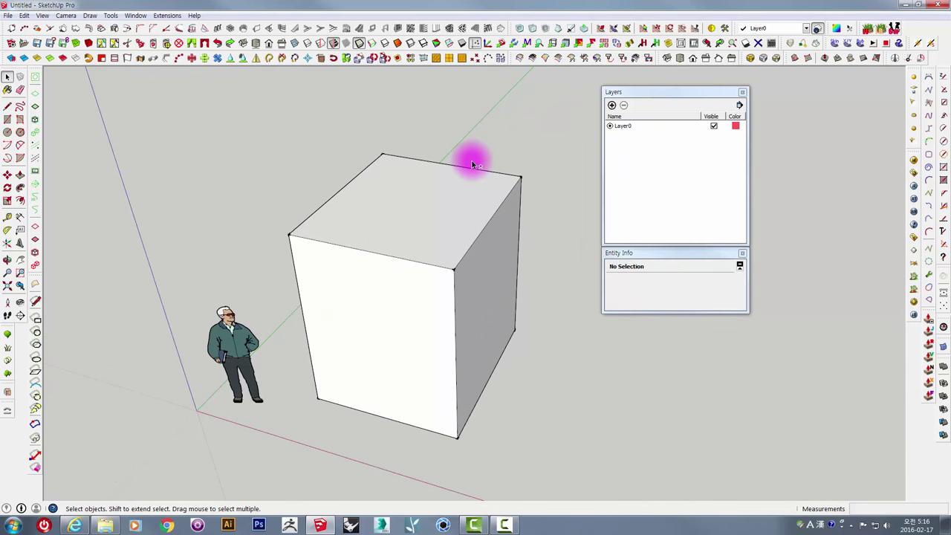
middle_click_drag(471, 152, 395, 156)
left_click(395, 156)
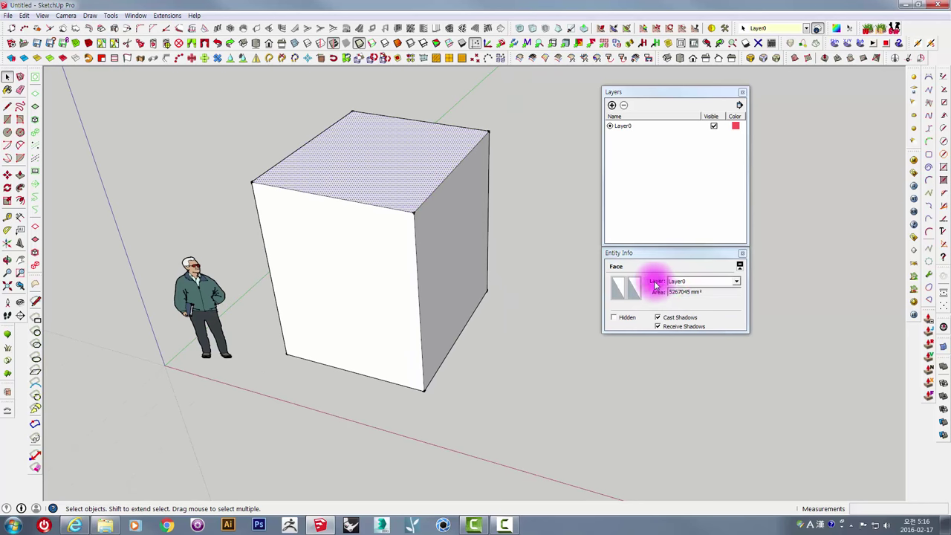
left_click(685, 283)
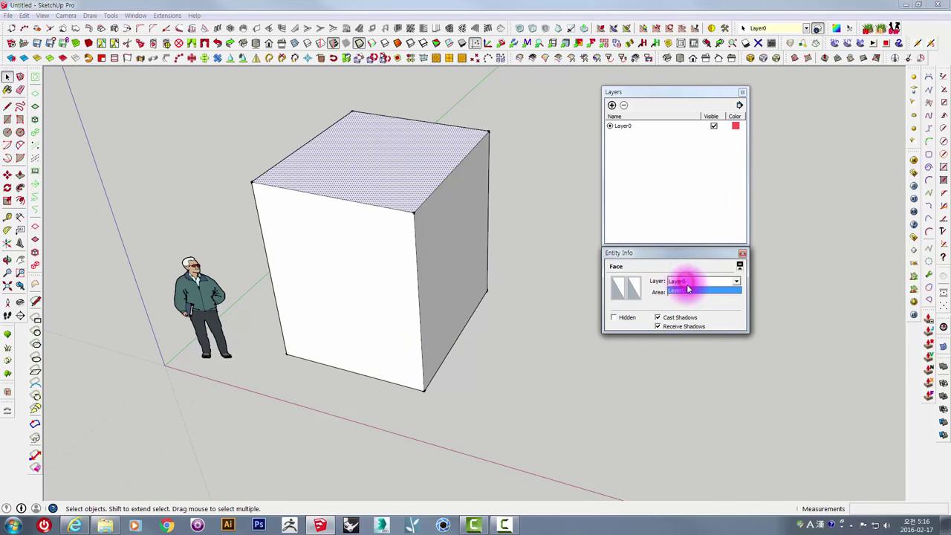
Add a new Layer1 and assign the box's top face to it
left_click(684, 289)
left_click(618, 119)
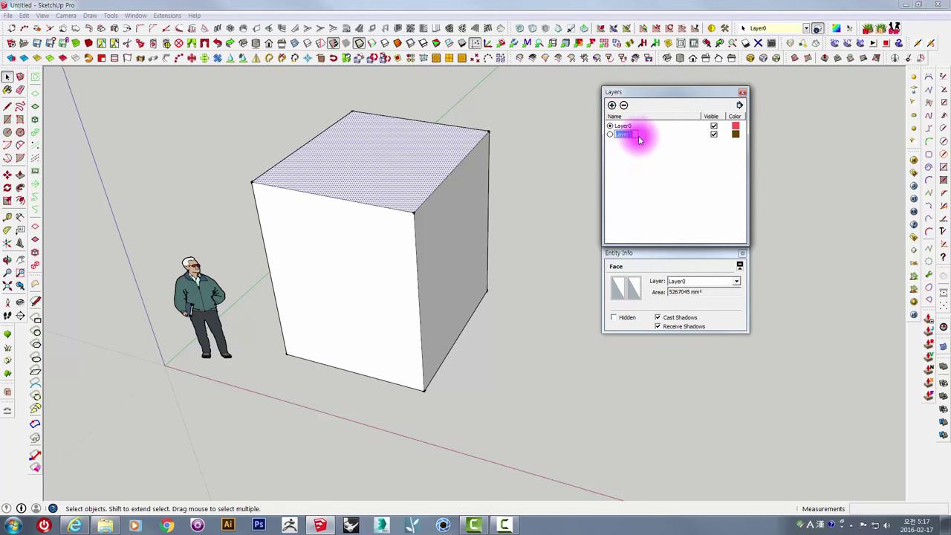
left_click(684, 283)
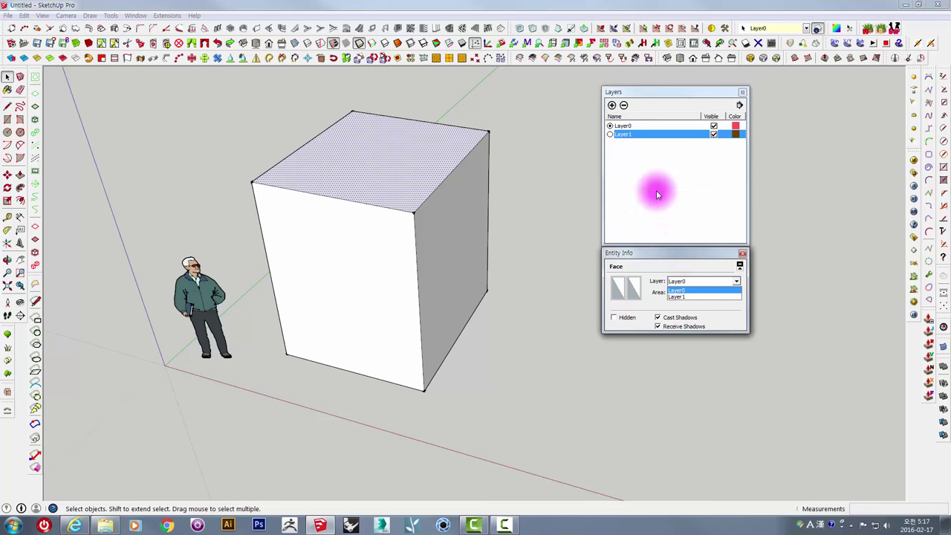
left_click(687, 298)
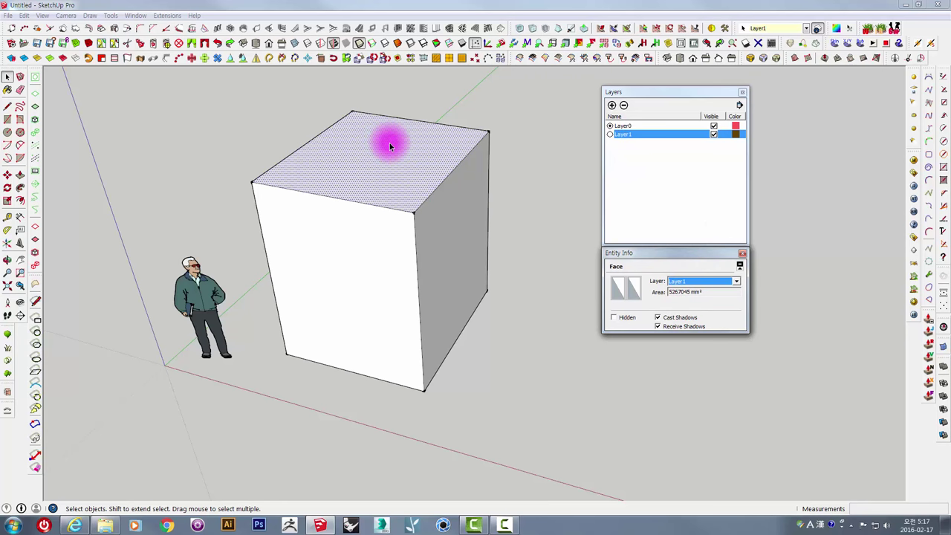
Check the right face remains on Layer0 and the top face on Layer1
mouse_move(493, 131)
middle_mouse_down()
mouse_move(463, 191)
mouse_move(441, 196)
middle_mouse_up()
left_click(445, 197)
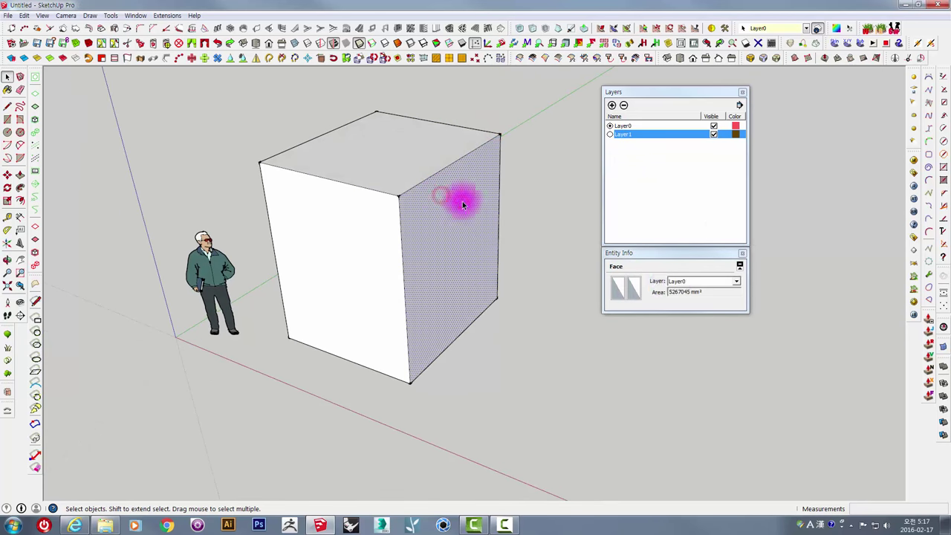
left_click(465, 148)
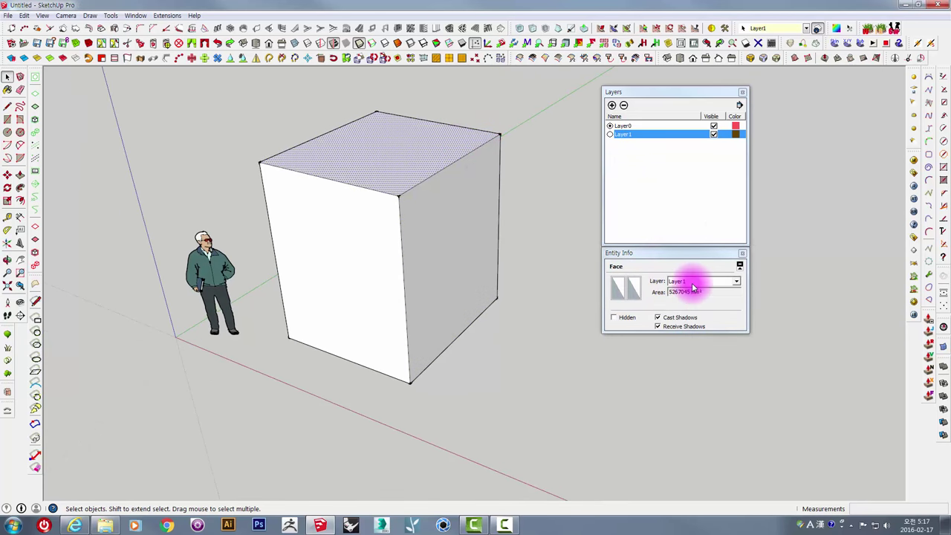
triple_click(421, 155)
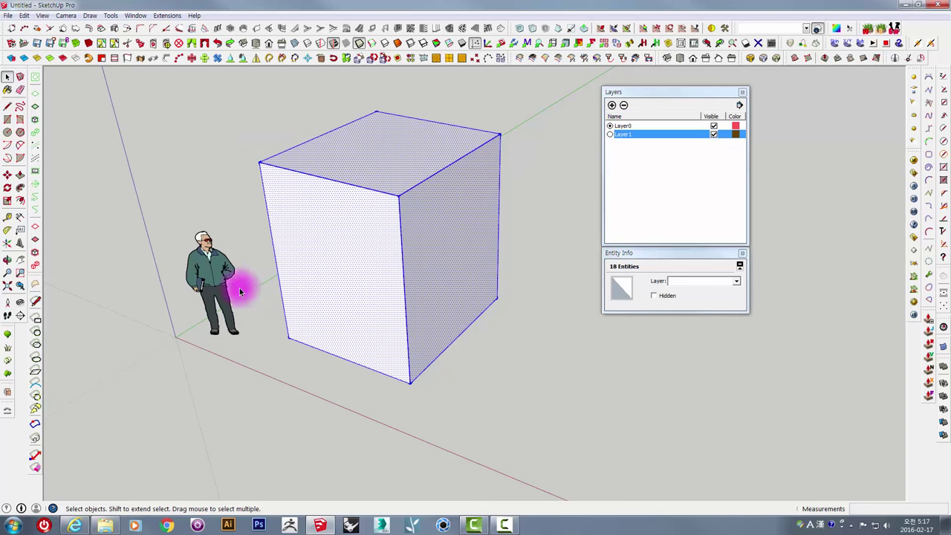
Select the person figure and set its layer to Layer1
left_click(207, 193)
middle_click_drag(220, 247, 218, 271)
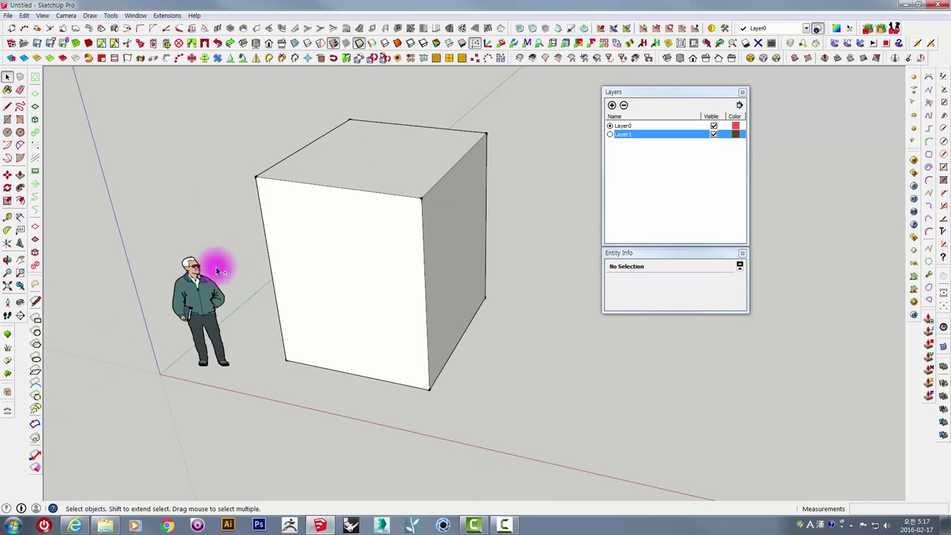
left_click(198, 273)
mouse_move(361, 206)
middle_mouse_down()
mouse_move(391, 206)
mouse_move(329, 263)
mouse_move(350, 251)
mouse_move(265, 289)
middle_mouse_up()
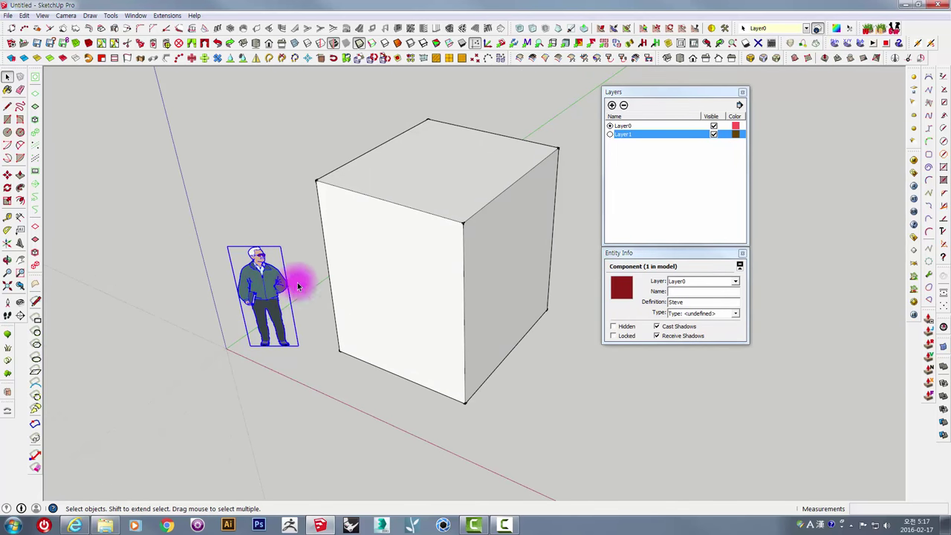
left_click(678, 302)
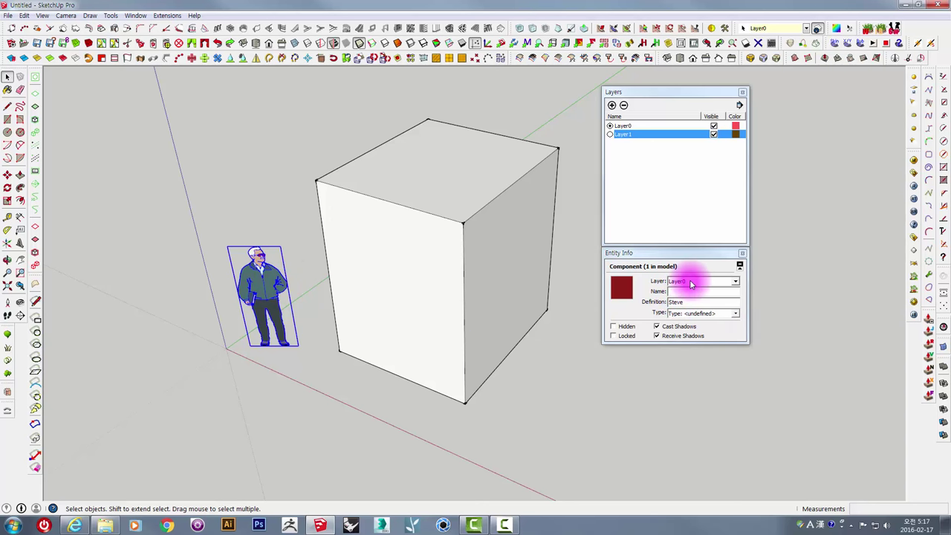
left_click(691, 282)
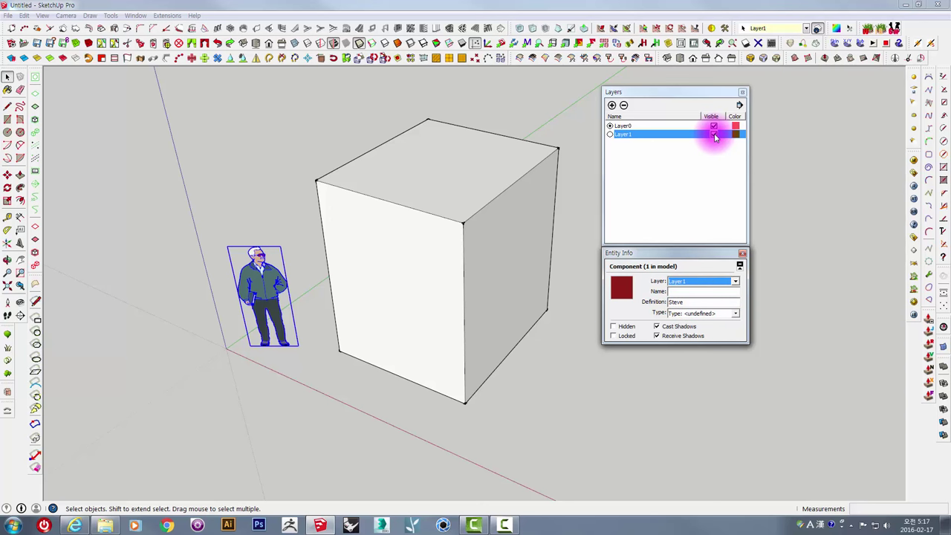
Toggle Layer1's visibility off and on twice to confirm it hides the figure and top face
left_click(714, 135)
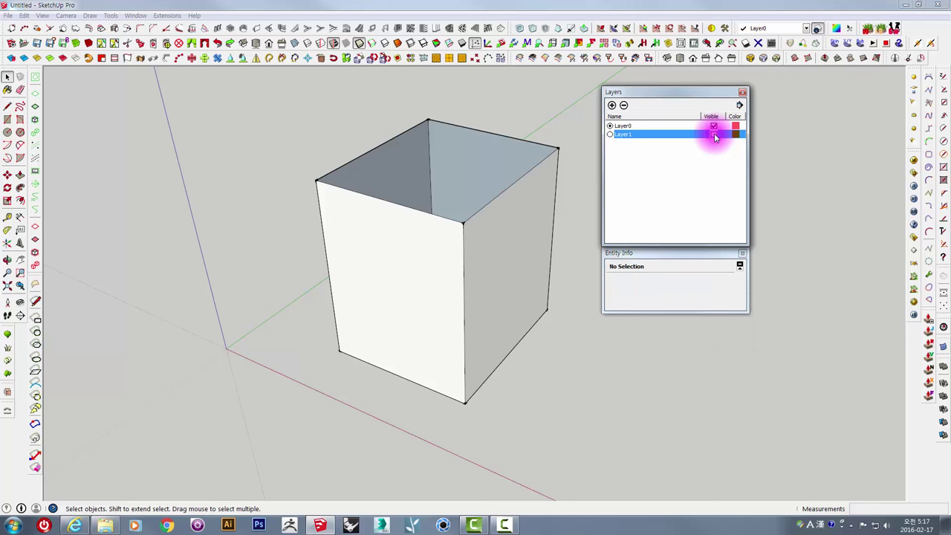
left_click(713, 135)
left_click(714, 134)
left_click(714, 135)
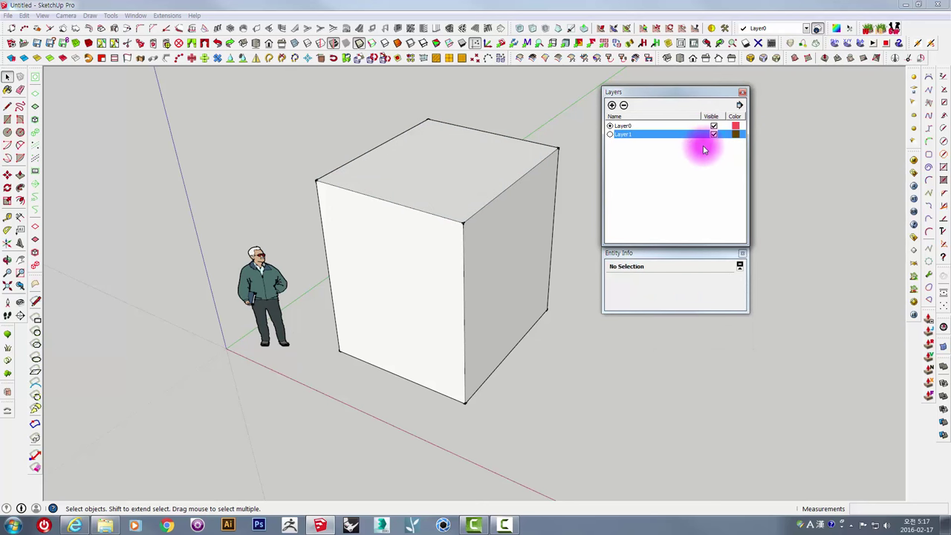
Add a new Layer2 and draw a rectangle on the ground right of the first box
left_click(614, 107)
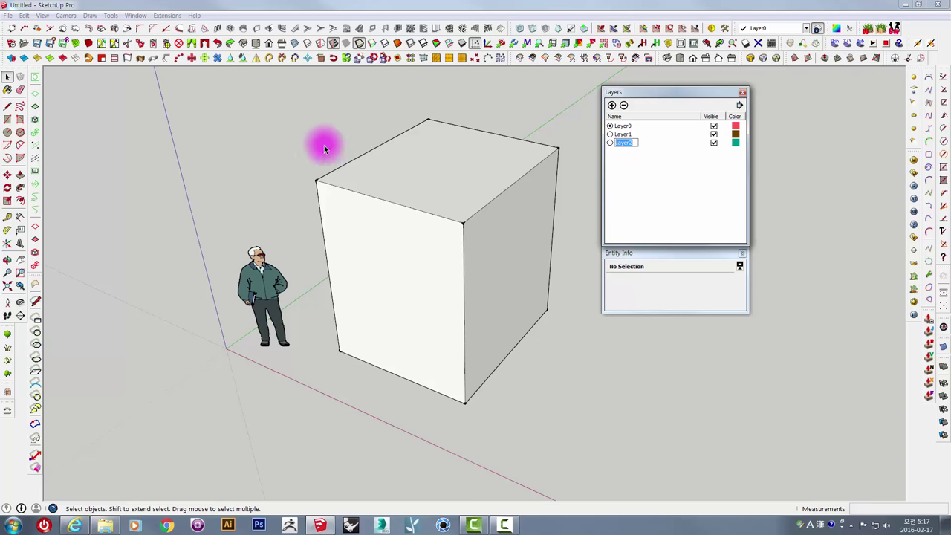
middle_click_drag(323, 144, 303, 203)
left_click(7, 119)
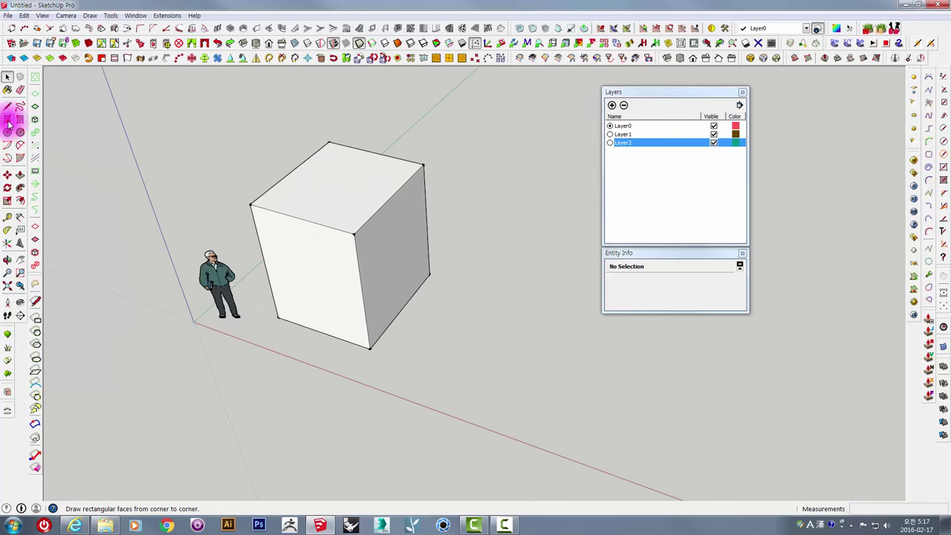
mouse_move(362, 275)
middle_mouse_down()
mouse_move(473, 334)
mouse_move(484, 320)
middle_mouse_up()
left_click(474, 335)
left_click(547, 411)
Push/Pull the rectangle upward into a second box
key("p")
left_click(469, 330)
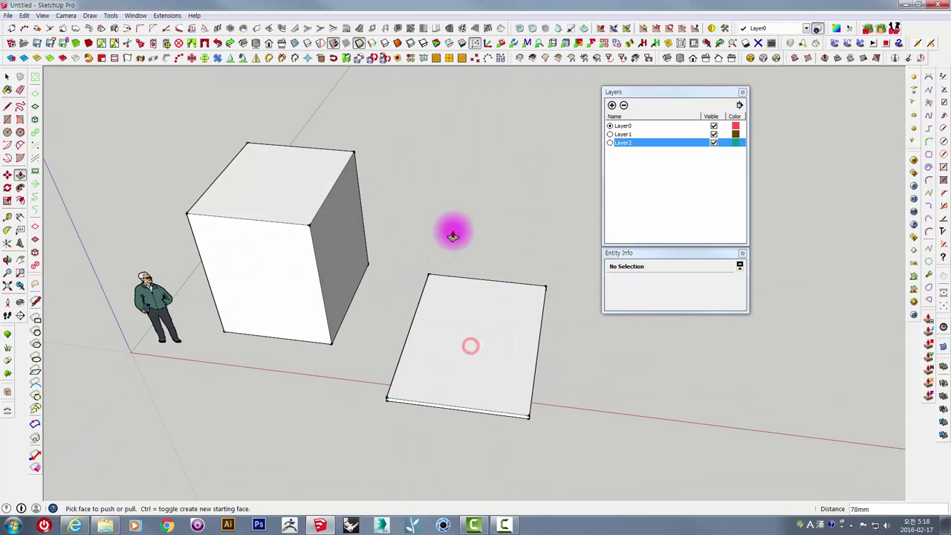
left_click(461, 244)
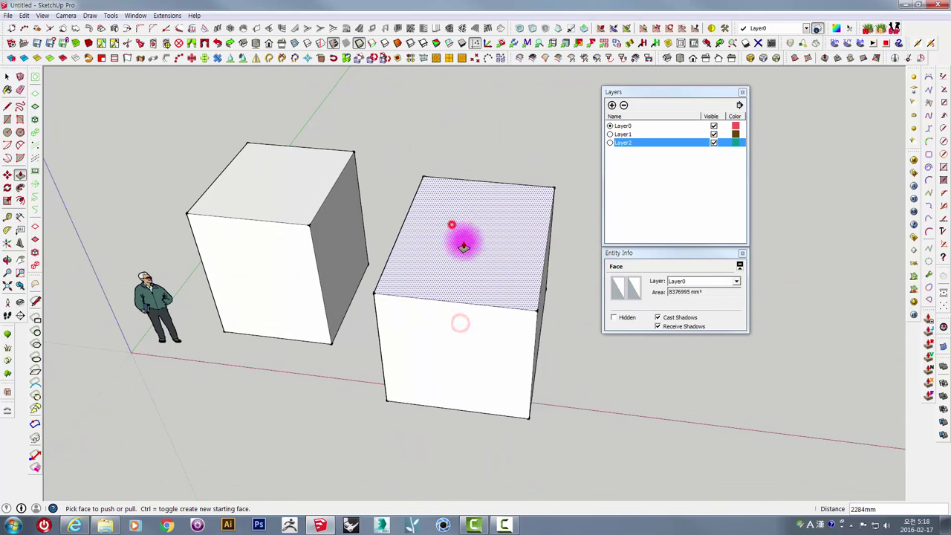
key("space")
double_click(463, 233)
Select the new box and the person figure in turn to compare their layers
mouse_move(463, 233)
middle_mouse_down()
mouse_move(486, 246)
mouse_move(471, 212)
mouse_move(419, 173)
mouse_move(445, 210)
mouse_move(410, 217)
middle_mouse_up()
left_click(471, 213)
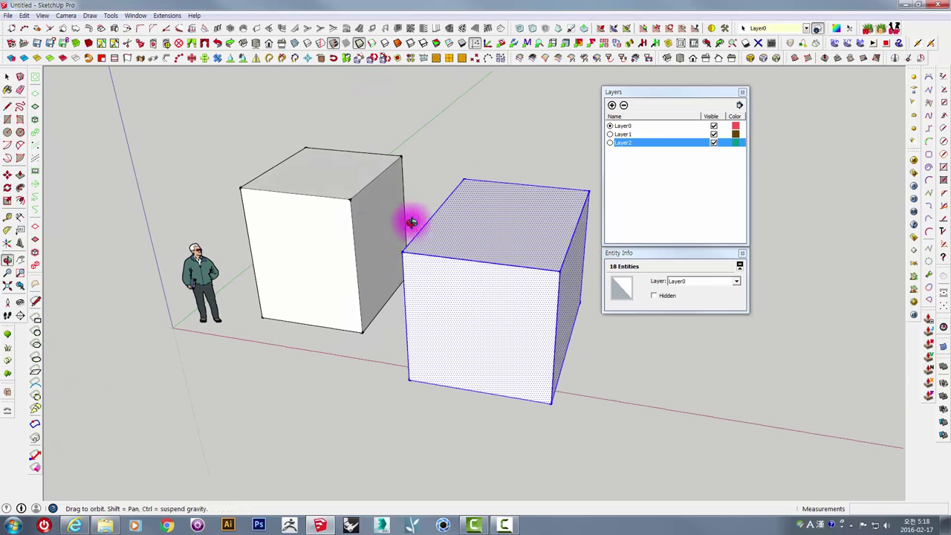
middle_click_drag(473, 240, 431, 229)
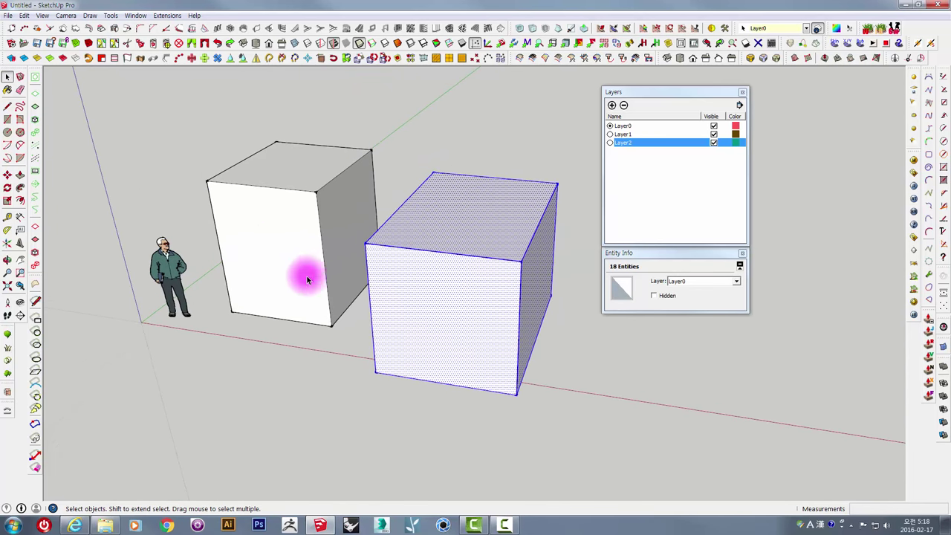
left_click(159, 257)
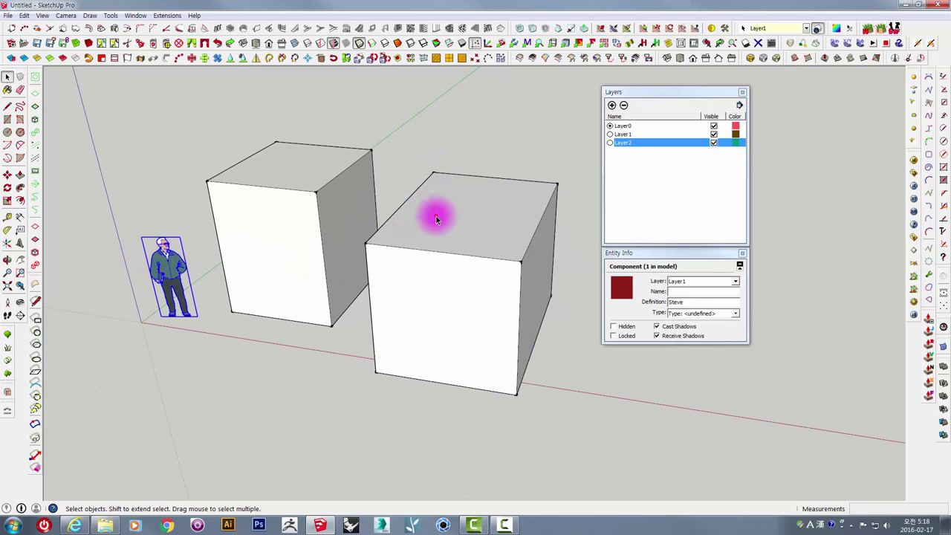
triple_click(436, 218)
left_click(161, 259)
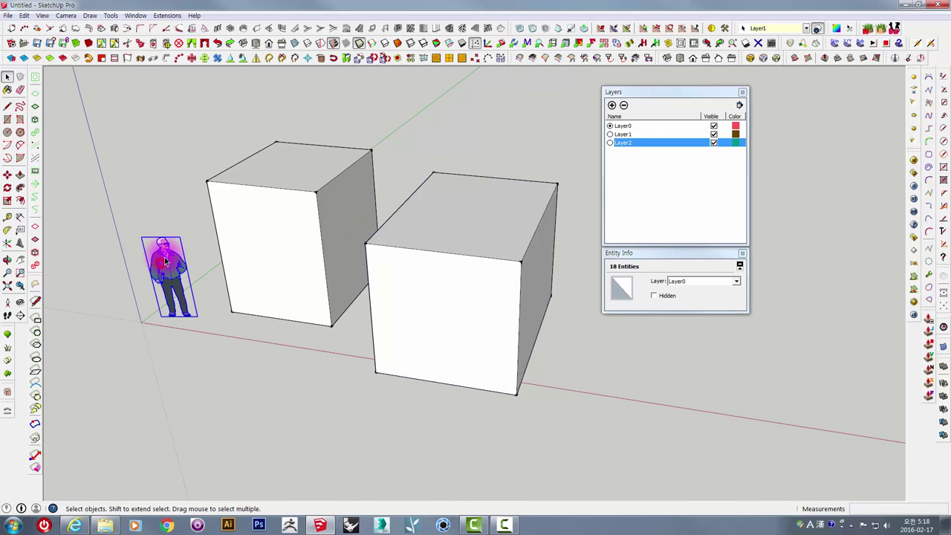
left_click(186, 242)
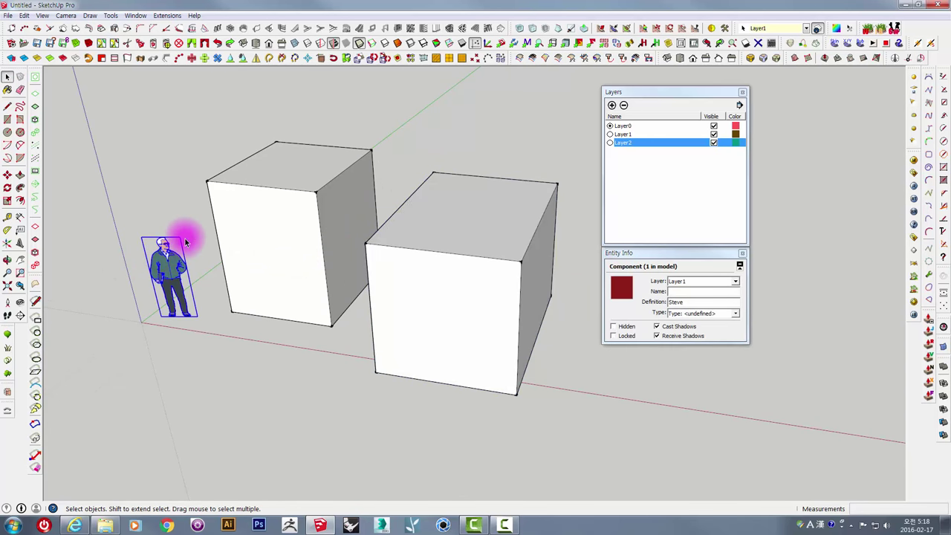
triple_click(470, 200)
Check the new box's layer choices in Entity Info, then clear the selection
triple_click(468, 198)
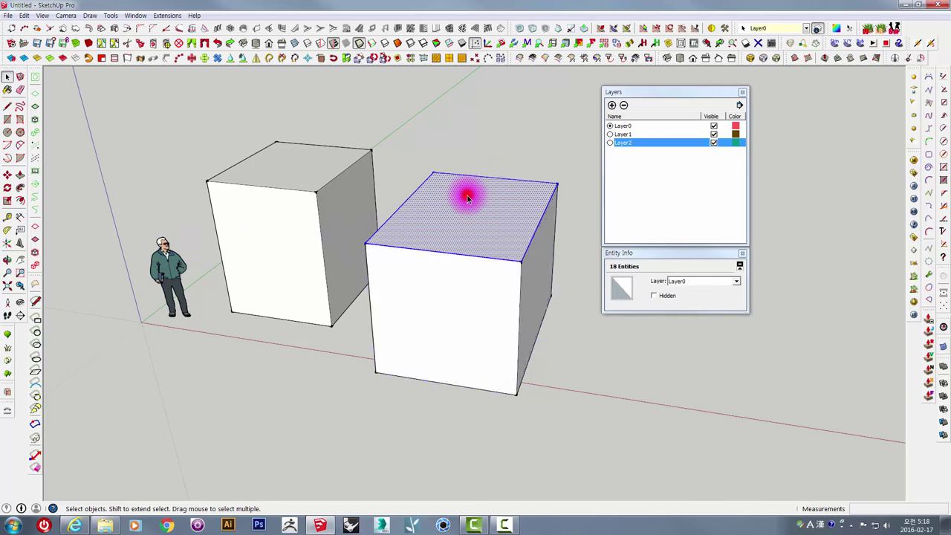
right_click(467, 196)
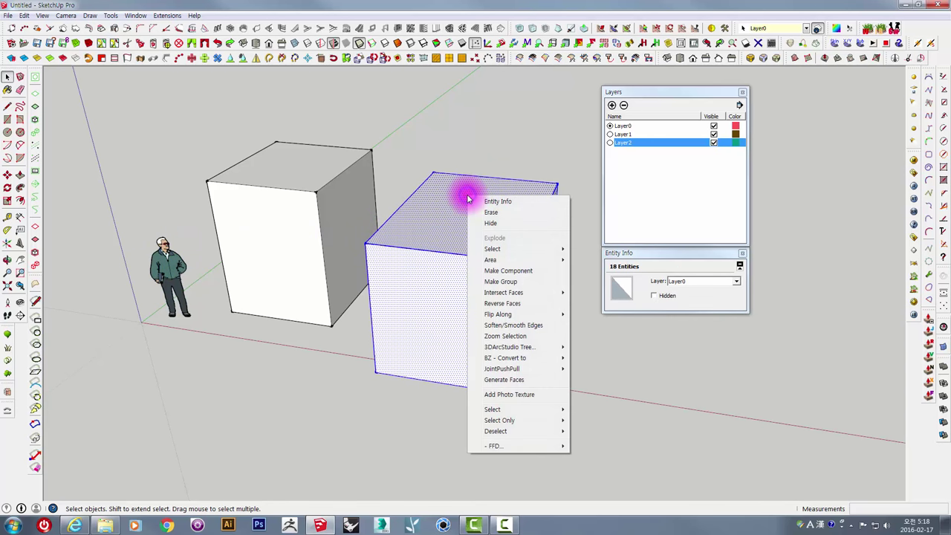
left_click(437, 208)
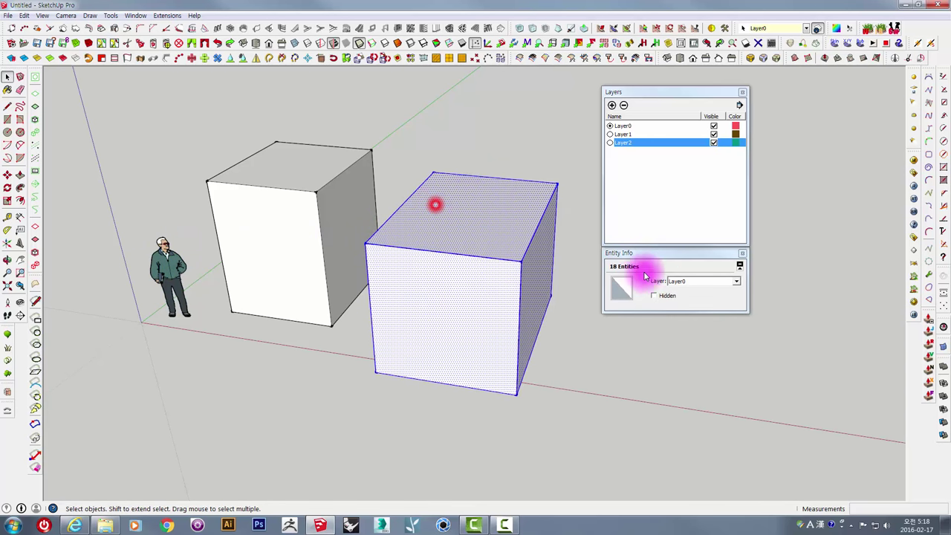
left_click(679, 282)
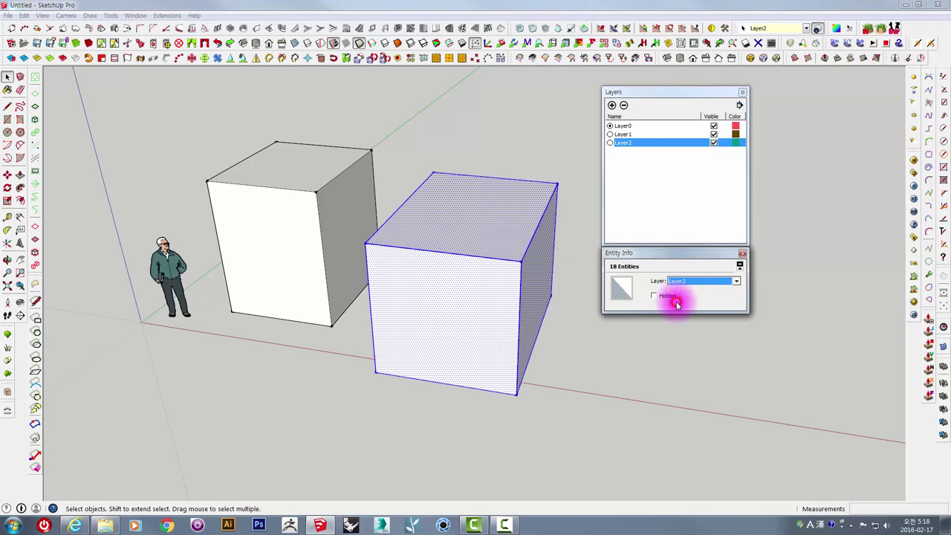
left_click(491, 162)
mouse_move(535, 195)
middle_mouse_down()
mouse_move(565, 242)
mouse_move(527, 257)
middle_mouse_up()
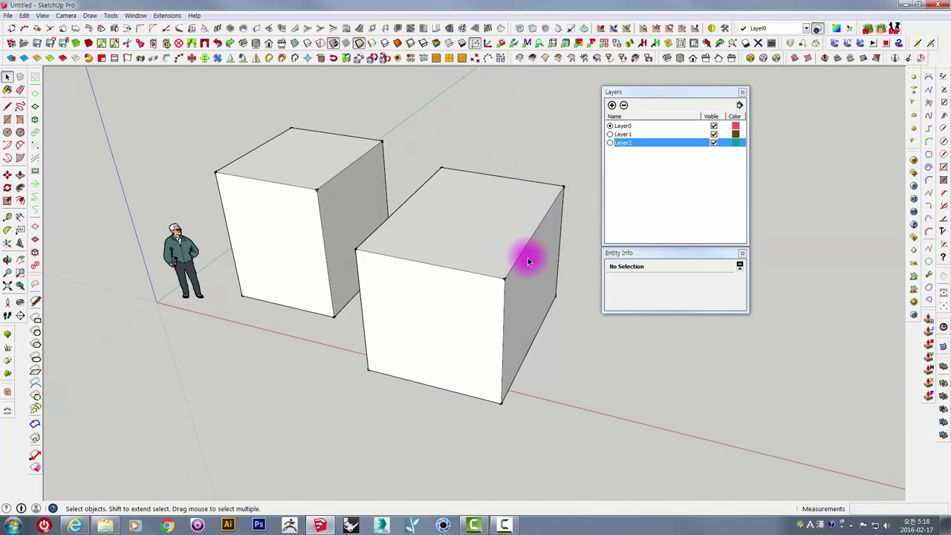
Make Layer2 current and dismiss the 'You can not hide the current layer' warning
left_click(610, 144)
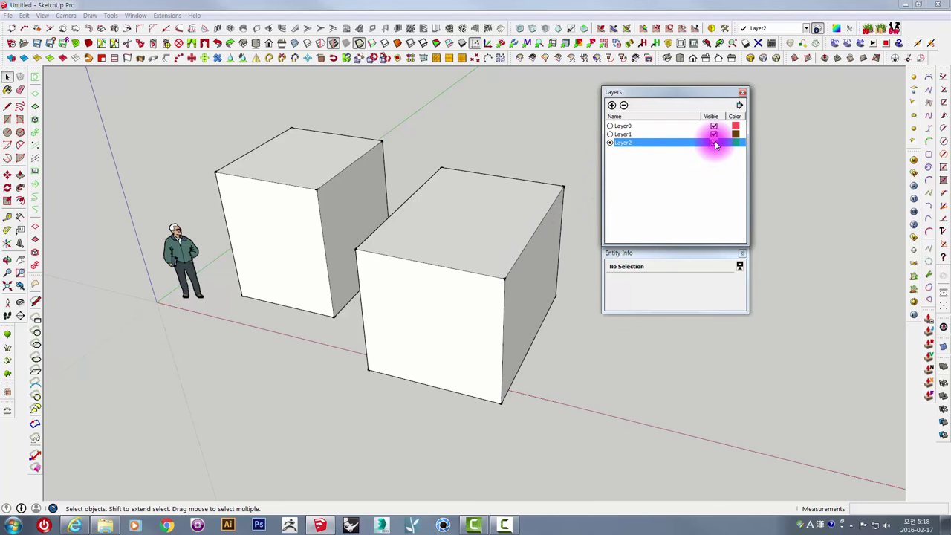
mouse_move(650, 127)
left_mouse_down()
mouse_move(395, 95)
mouse_move(382, 81)
mouse_move(427, 79)
left_mouse_up()
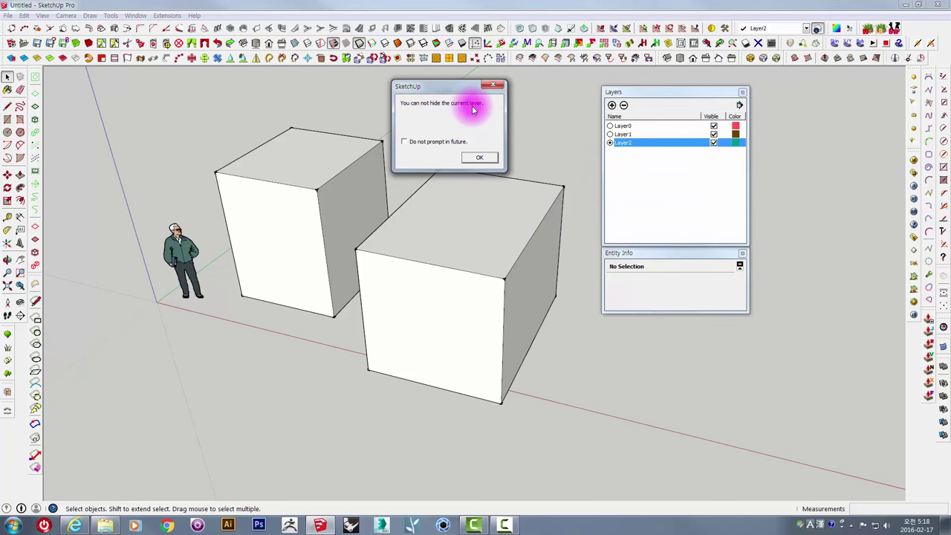
left_click(485, 158)
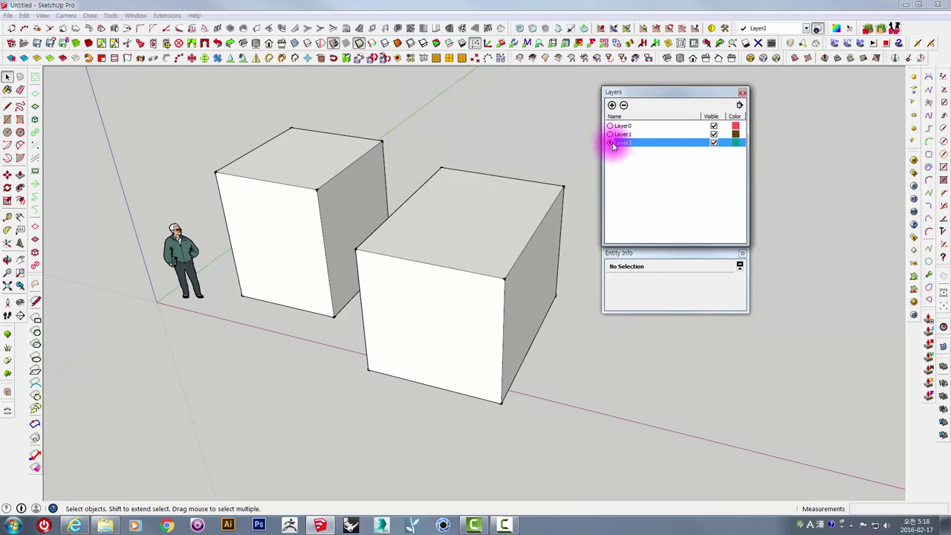
mouse_move(459, 270)
middle_mouse_down()
mouse_move(453, 248)
mouse_move(472, 276)
mouse_move(450, 275)
mouse_move(465, 275)
middle_mouse_up()
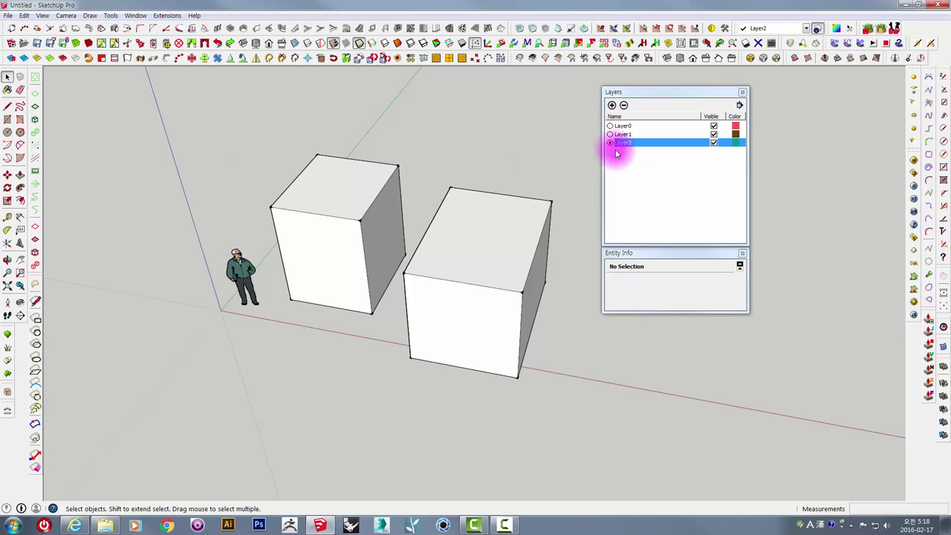
Draw two flat rectangles on the ground in front of the boxes
middle_click_drag(423, 171, 141, 165)
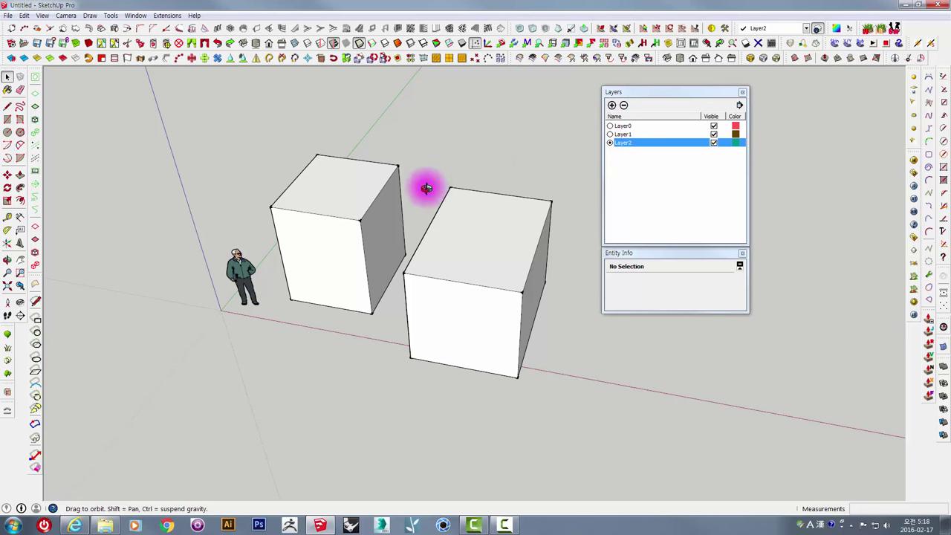
left_click(7, 119)
left_click(228, 357)
left_click(303, 421)
left_click(403, 414)
left_click(462, 464)
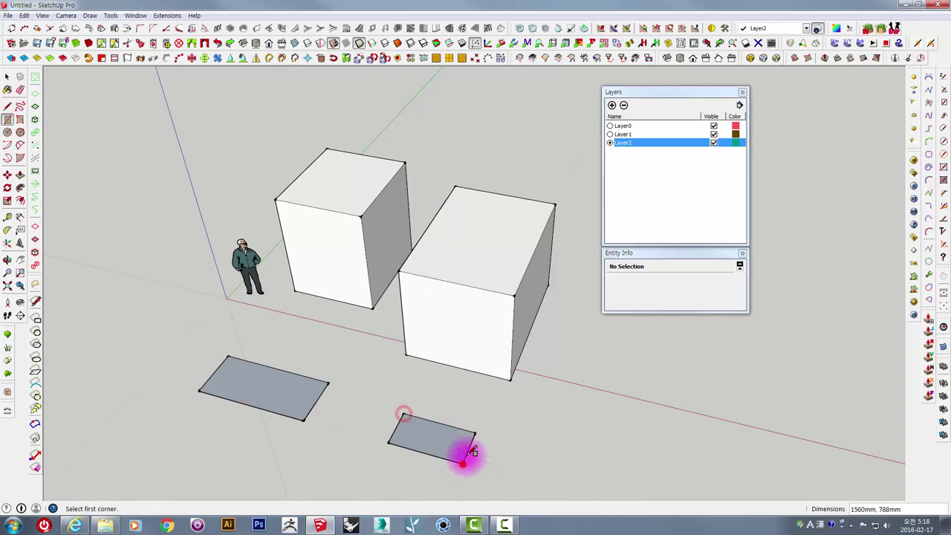
mouse_move(462, 463)
middle_mouse_down()
mouse_move(484, 389)
mouse_move(626, 397)
middle_mouse_up()
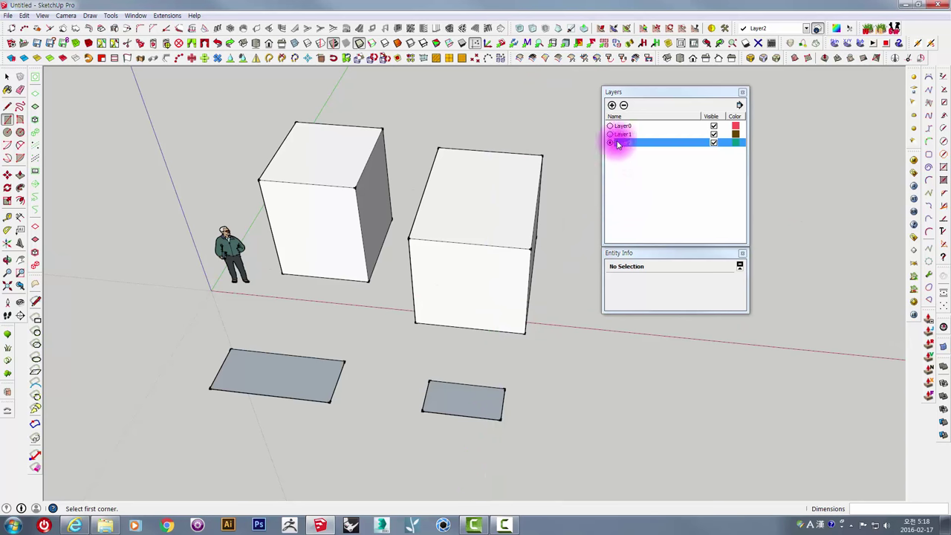
mouse_move(556, 205)
middle_mouse_down()
mouse_move(450, 263)
mouse_move(382, 154)
middle_mouse_up()
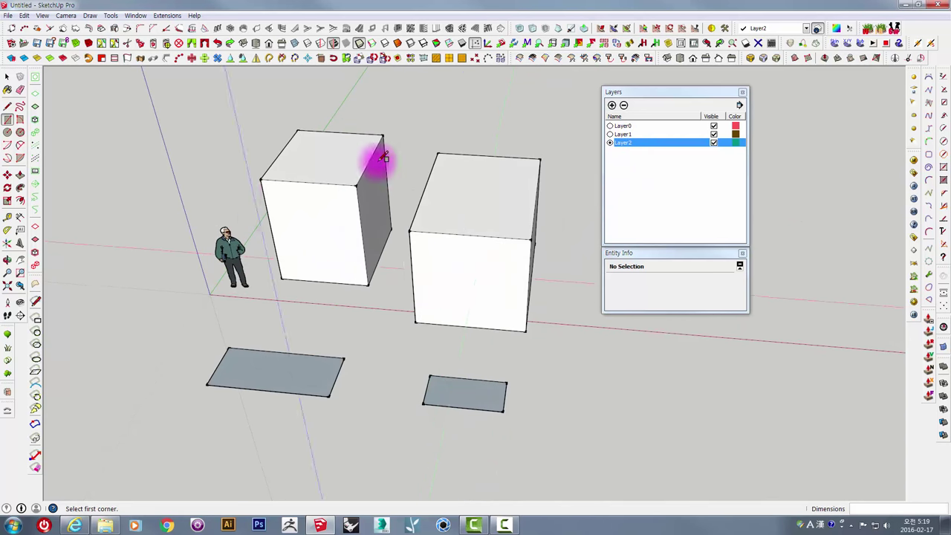
mouse_move(537, 173)
middle_mouse_down()
mouse_move(384, 240)
mouse_move(340, 373)
middle_mouse_up()
Select the left ground rectangle and confirm in Entity Info it sits on Layer2
key("space")
left_click(446, 400)
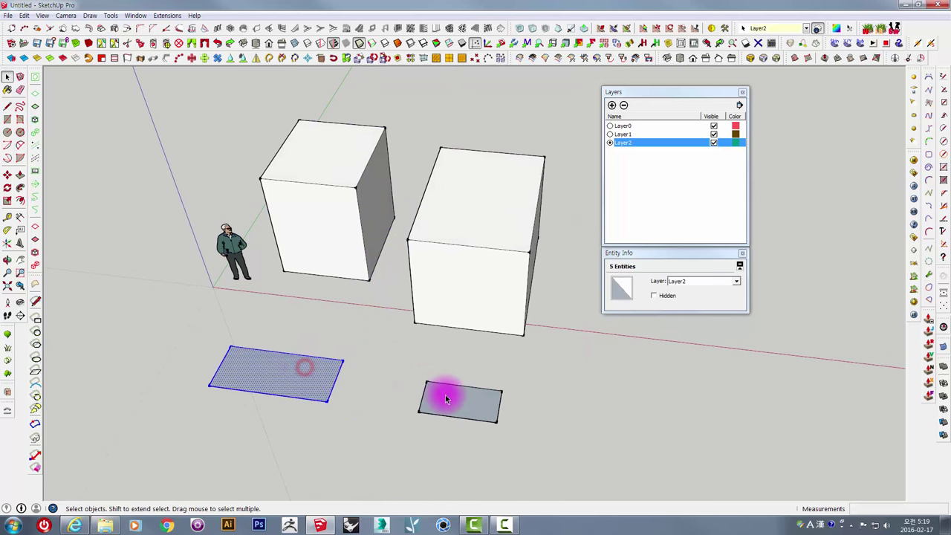
left_click(654, 163)
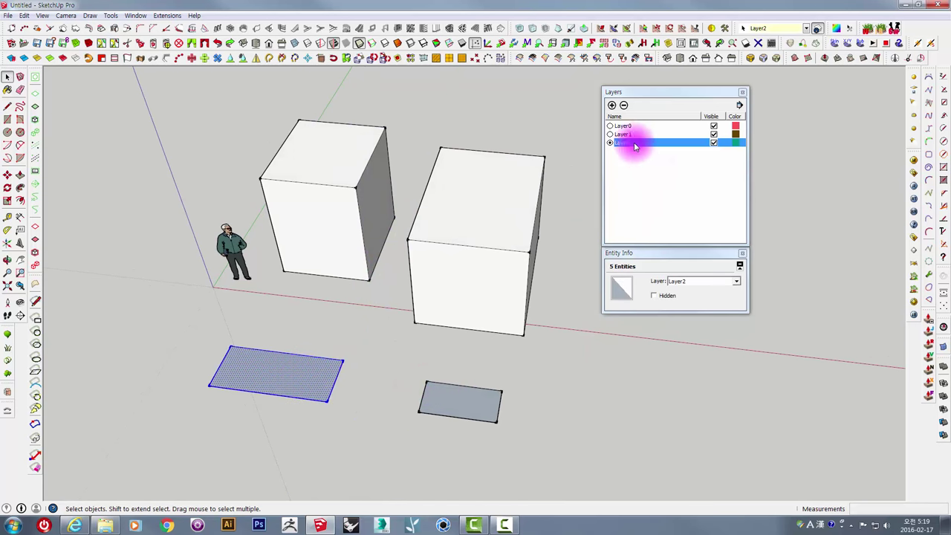
left_click(625, 155)
left_click(678, 286)
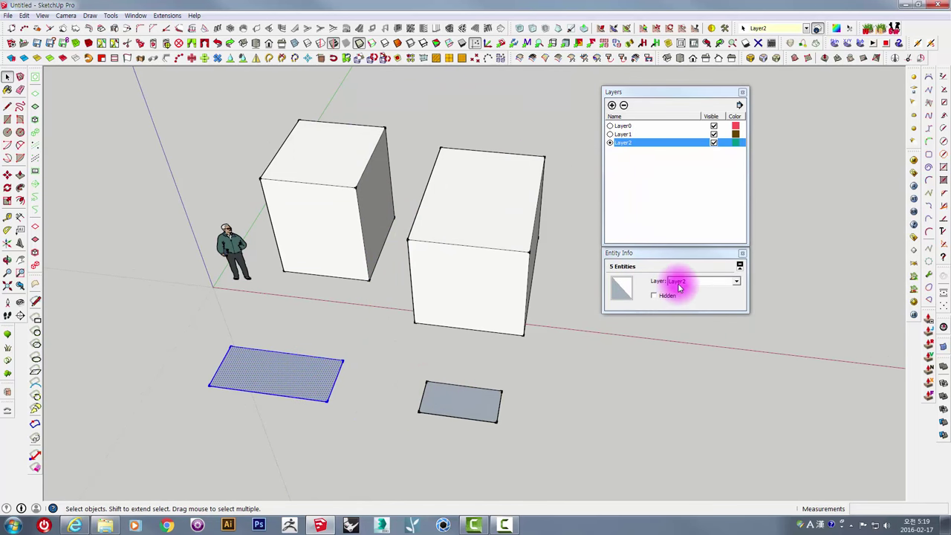
Select the right ground rectangle, then the left one again, confirming both are on Layer2
double_click(457, 396)
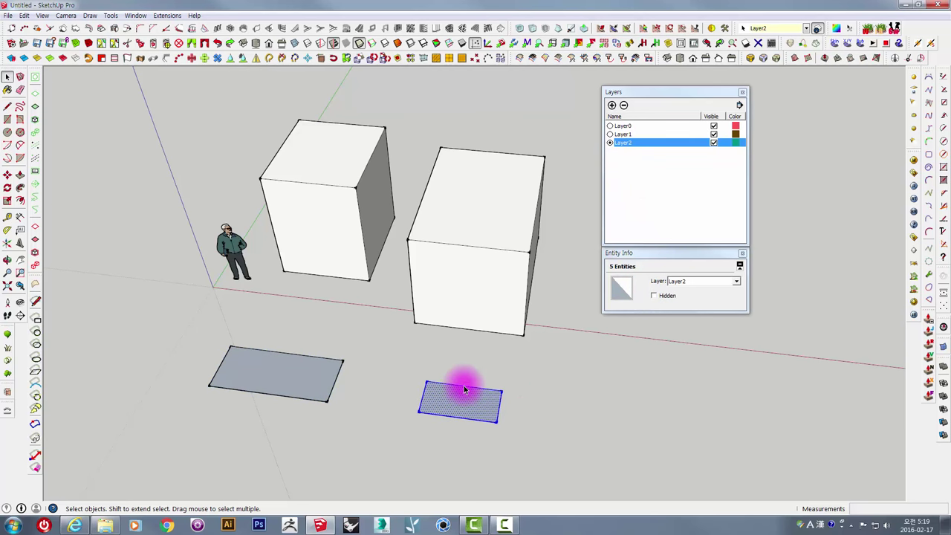
mouse_move(484, 333)
middle_mouse_down()
mouse_move(484, 303)
mouse_move(525, 255)
mouse_move(446, 278)
mouse_move(467, 314)
mouse_move(441, 361)
mouse_move(486, 334)
mouse_move(686, 318)
mouse_move(696, 310)
mouse_move(686, 262)
middle_mouse_up()
mouse_move(593, 241)
left_mouse_down()
mouse_move(439, 329)
mouse_move(450, 357)
mouse_move(516, 332)
mouse_move(675, 323)
mouse_move(726, 293)
mouse_move(707, 249)
mouse_move(603, 240)
mouse_move(510, 272)
mouse_move(472, 322)
left_mouse_up()
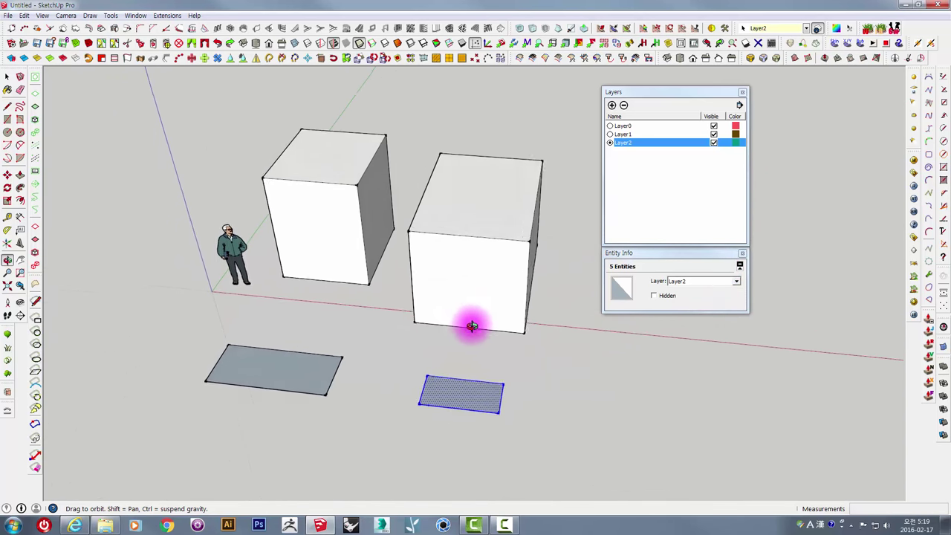
key("space")
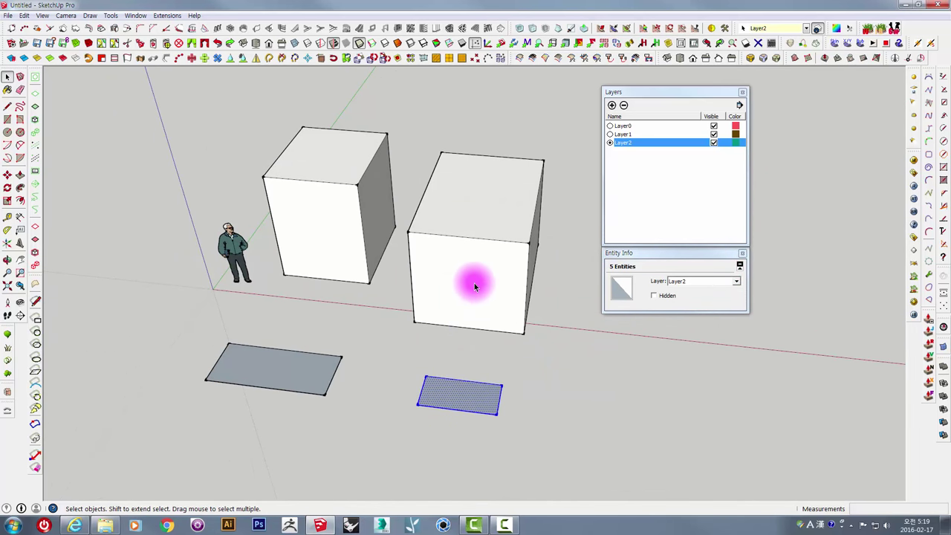
mouse_move(479, 275)
middle_mouse_down()
mouse_move(489, 329)
mouse_move(481, 340)
mouse_move(451, 312)
mouse_move(453, 229)
mouse_move(458, 210)
mouse_move(480, 200)
mouse_move(451, 260)
mouse_move(463, 306)
mouse_move(484, 325)
middle_mouse_up()
scroll(234, 287, "up", 2)
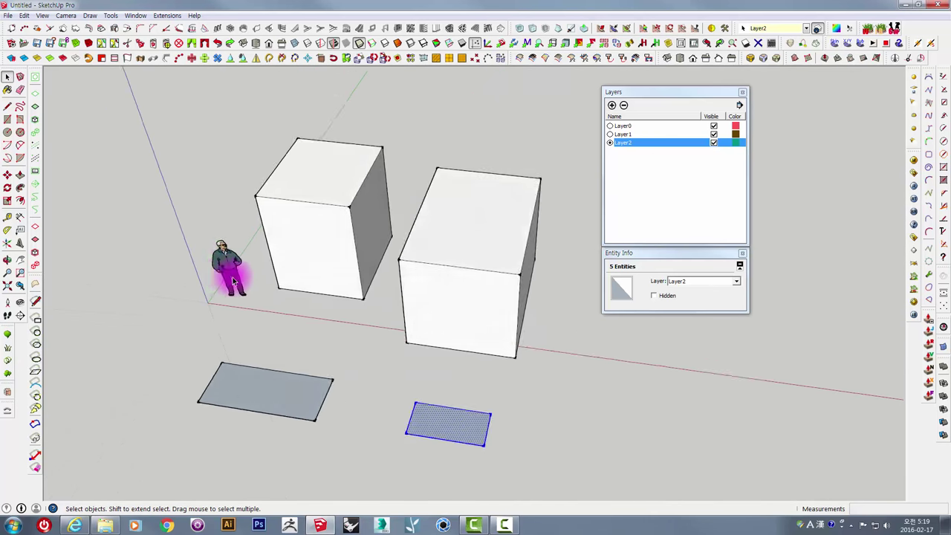
scroll(232, 275, "up", 2)
scroll(287, 251, "down", 2)
scroll(289, 362, "down", 2)
left_click(288, 362)
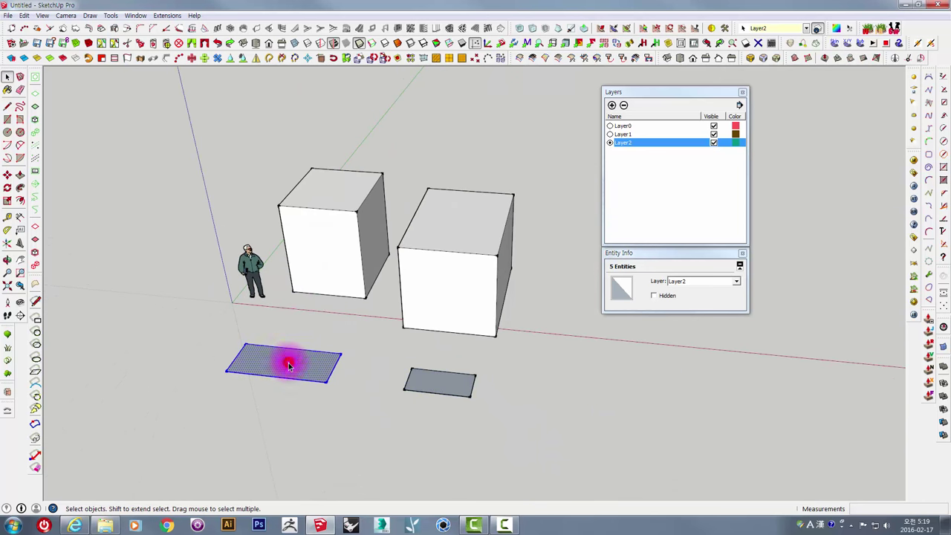
Name the new Layer3 and make it the current layer
left_click(621, 167)
left_click(628, 151)
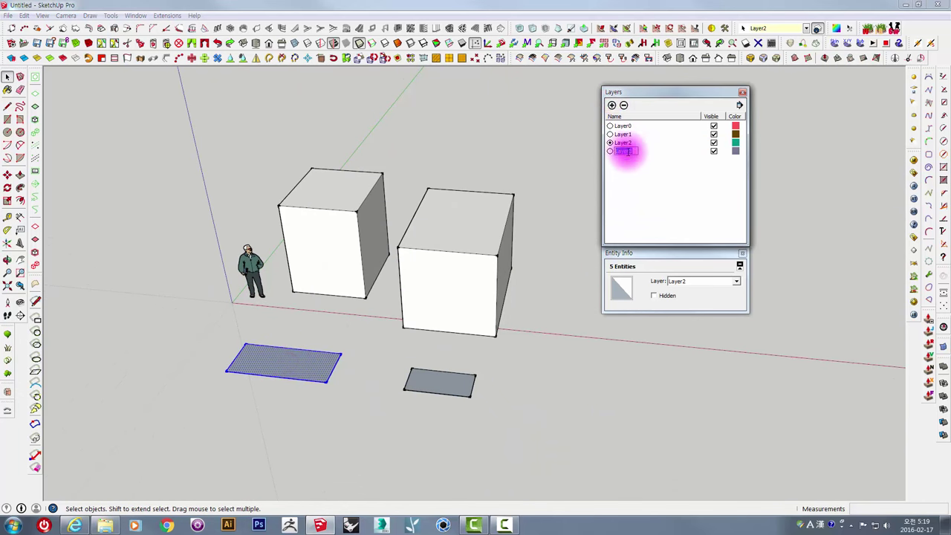
middle_click_drag(499, 282, 493, 340)
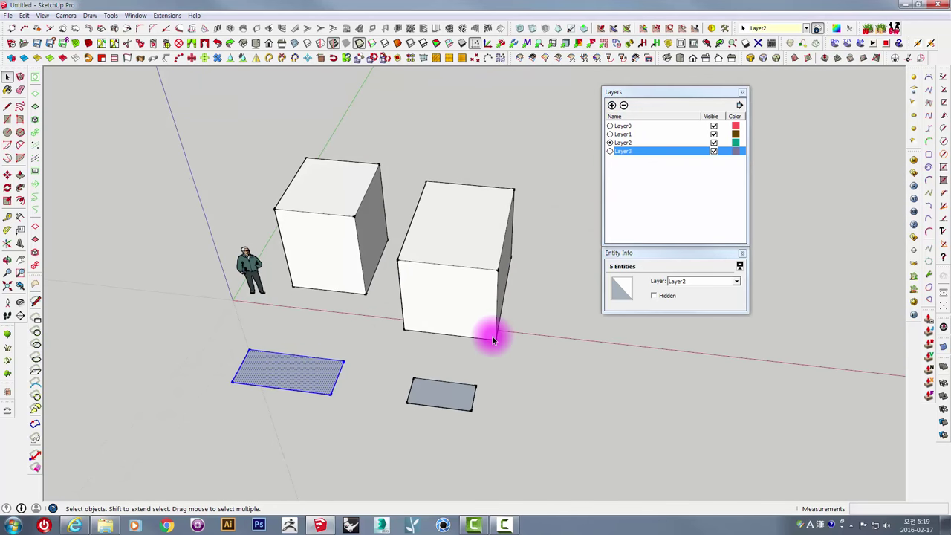
left_click(610, 152)
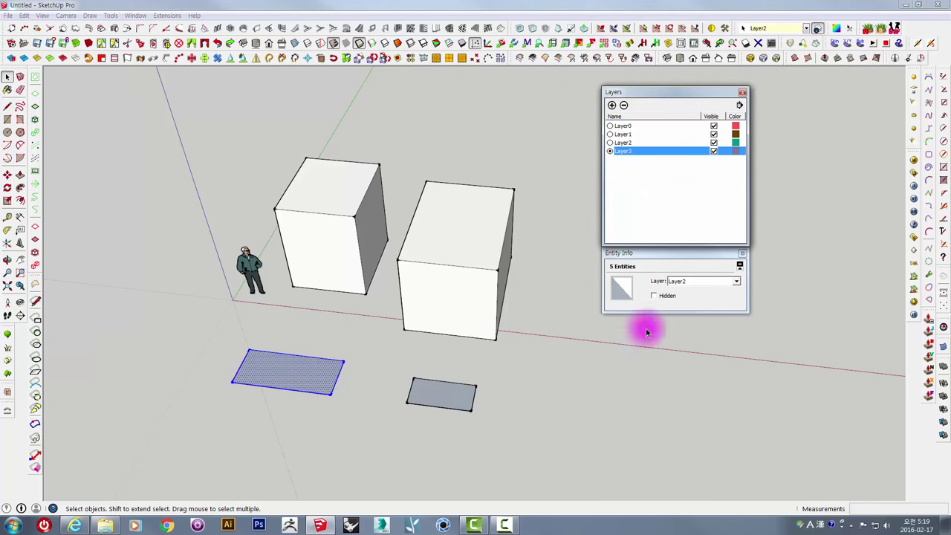
Select all the geometry of the right-hand box
left_click(450, 257)
double_click(451, 254)
left_click(688, 290)
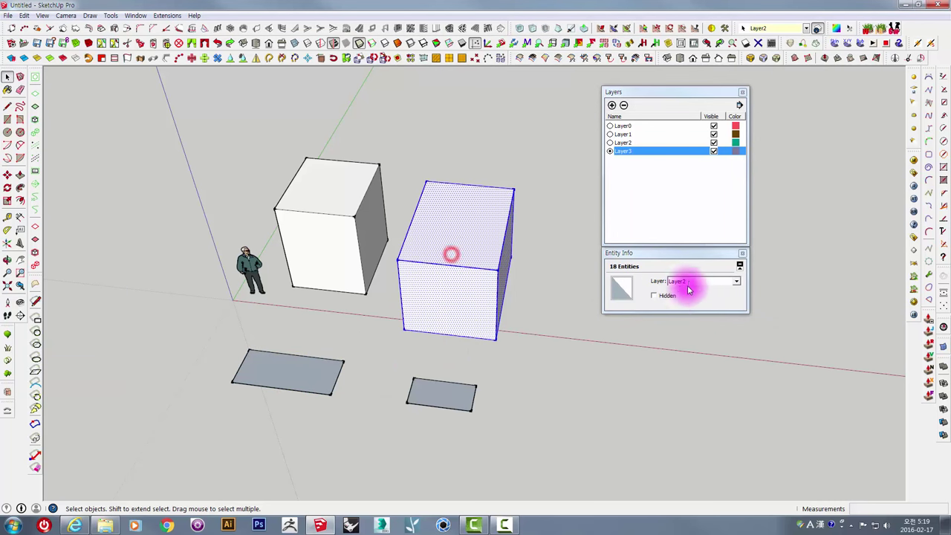
left_click(442, 392)
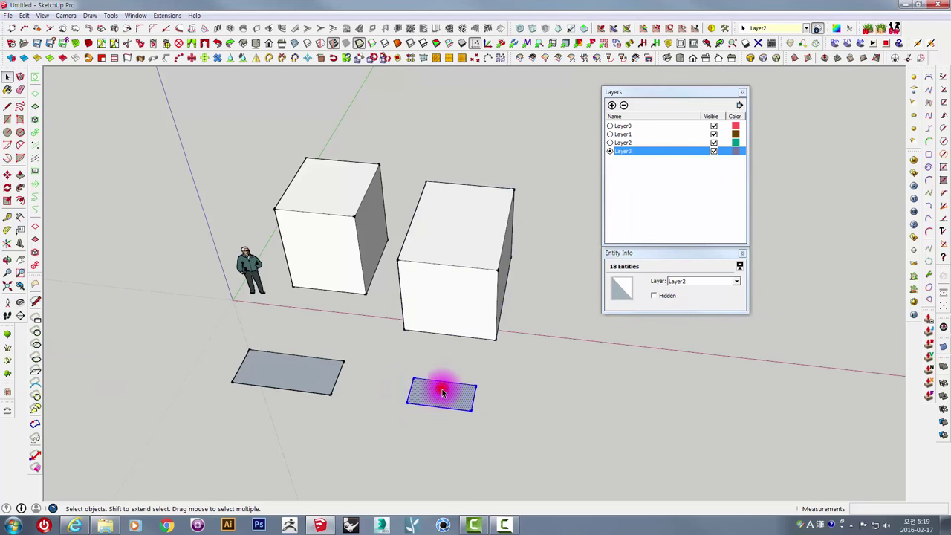
triple_click(474, 220)
Make the box a group and confirm Entity Info shows a Solid Group on Layer3
right_click_drag(446, 191, 429, 193)
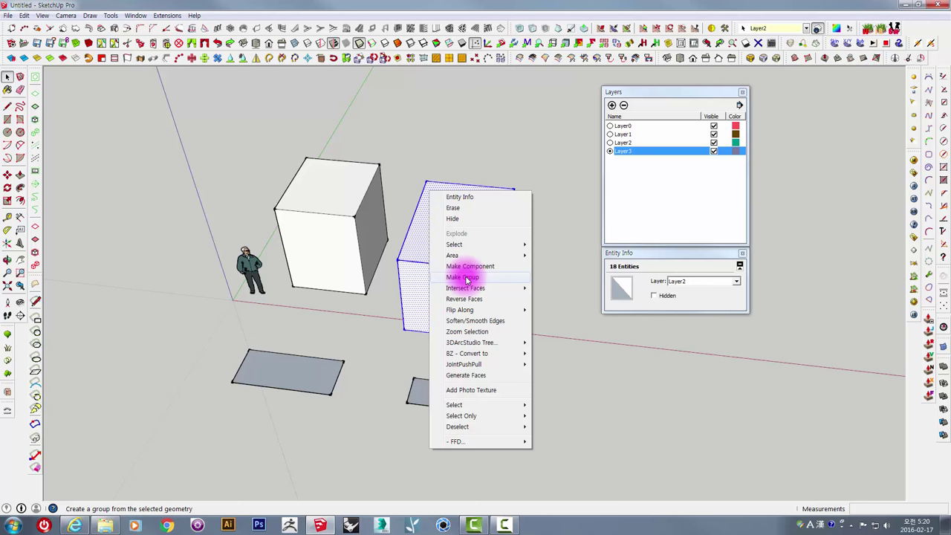
left_click(467, 280)
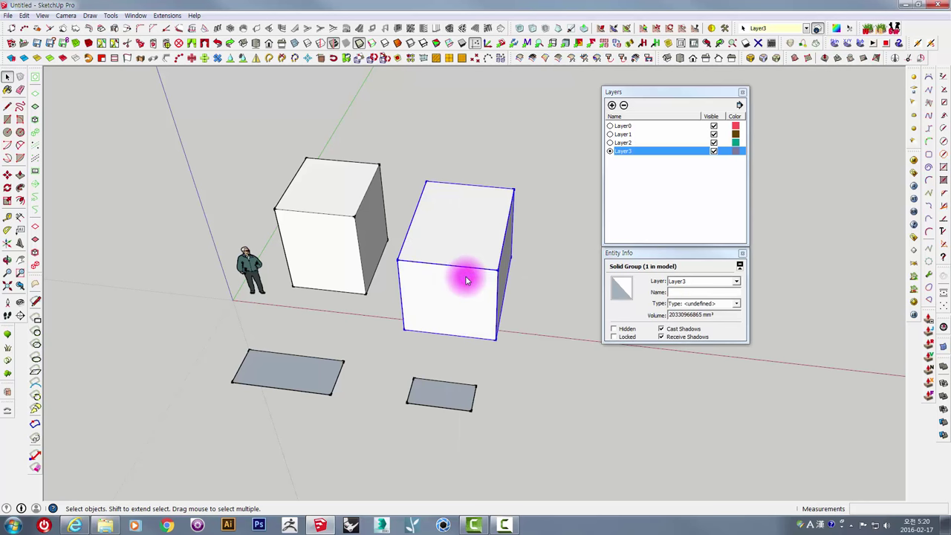
left_click(682, 283)
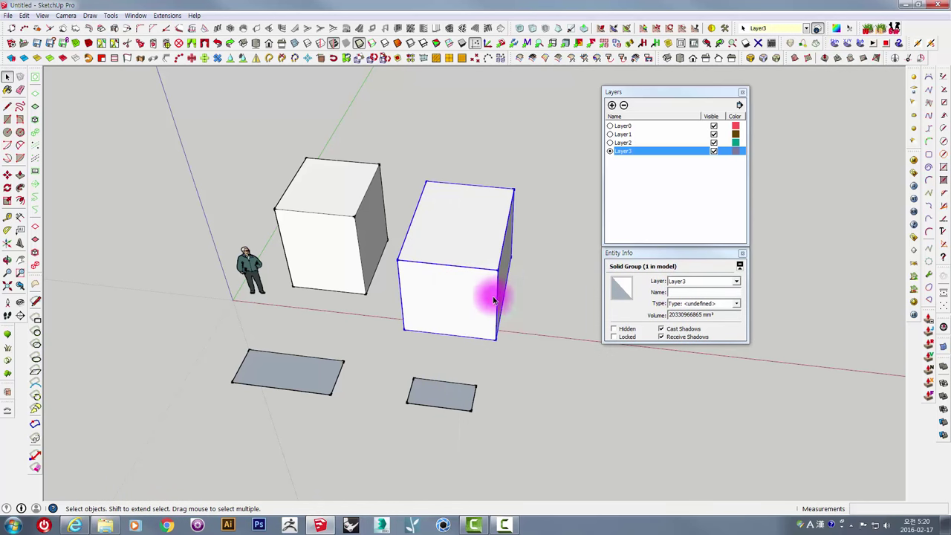
mouse_move(495, 297)
middle_mouse_down()
mouse_move(454, 253)
mouse_move(558, 159)
mouse_move(622, 121)
mouse_move(520, 234)
mouse_move(540, 161)
middle_mouse_up()
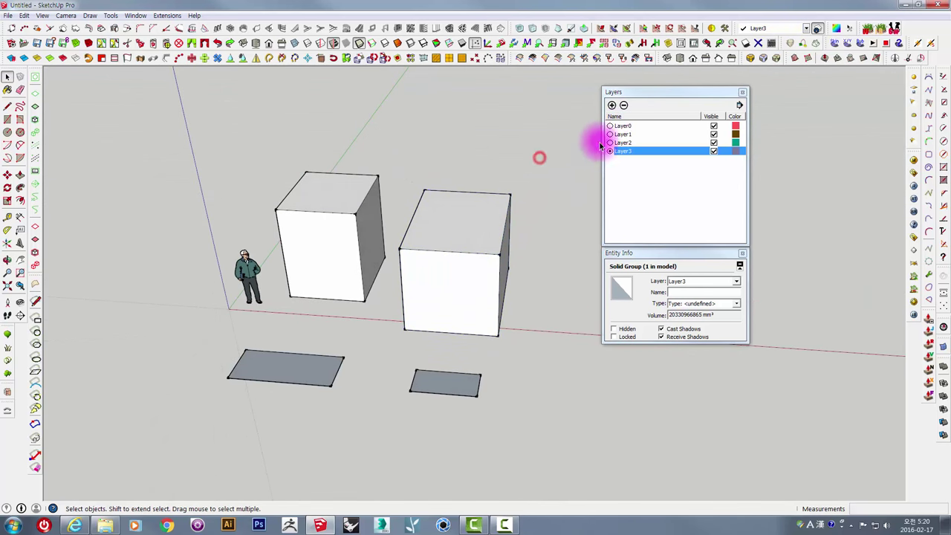
Deselect the grouped box and make Layer0 the current layer, keeping its name unchanged
left_click(542, 153)
left_click(611, 126)
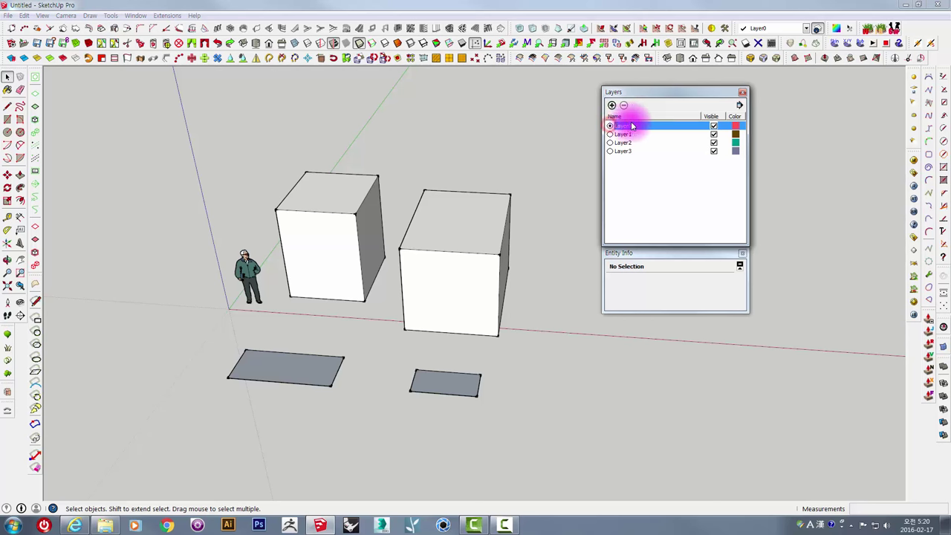
left_click(634, 131)
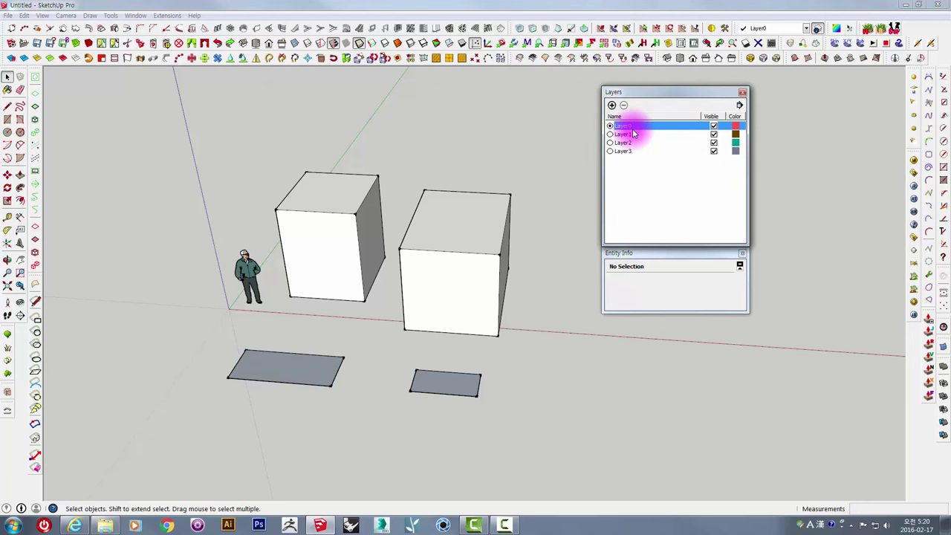
left_click(695, 130)
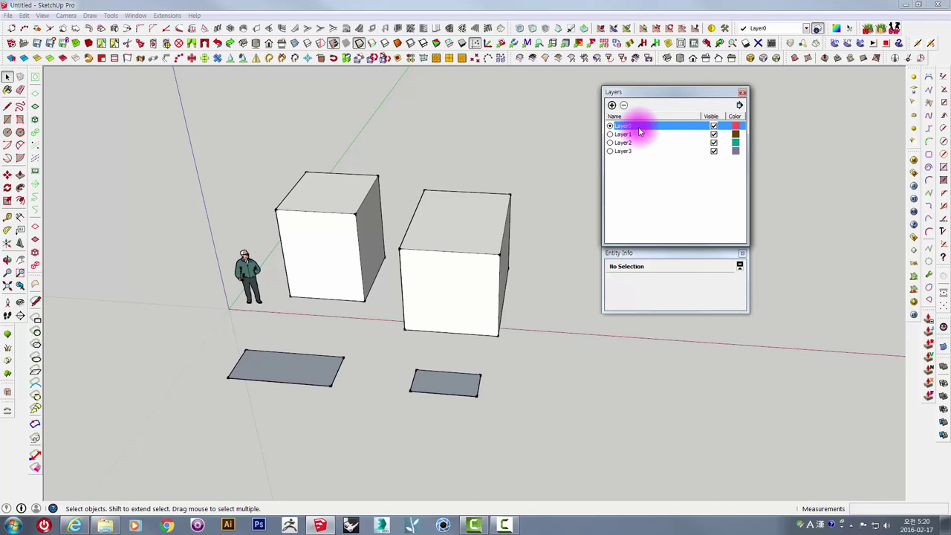
Hide and re-show Layer3 and then Layer2 to see which boxes they hold
left_click(714, 151)
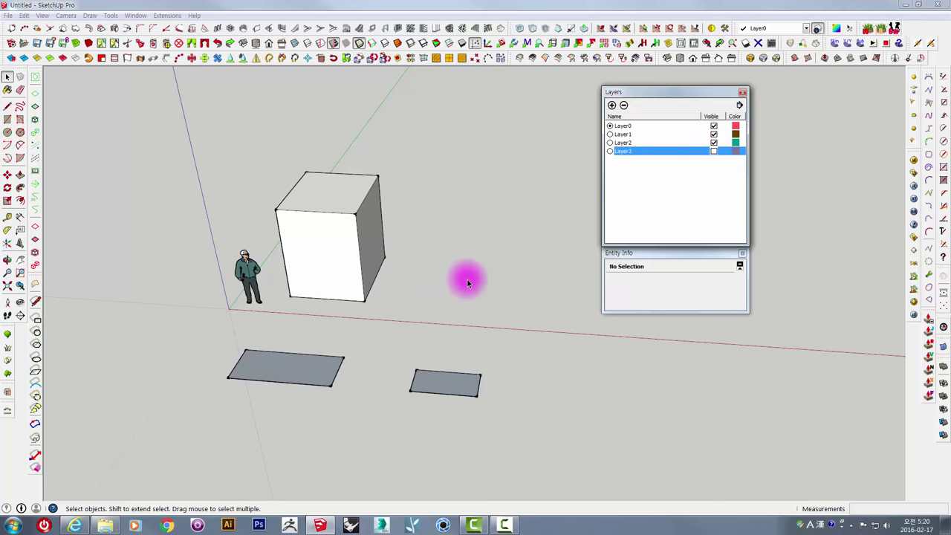
left_click(714, 151)
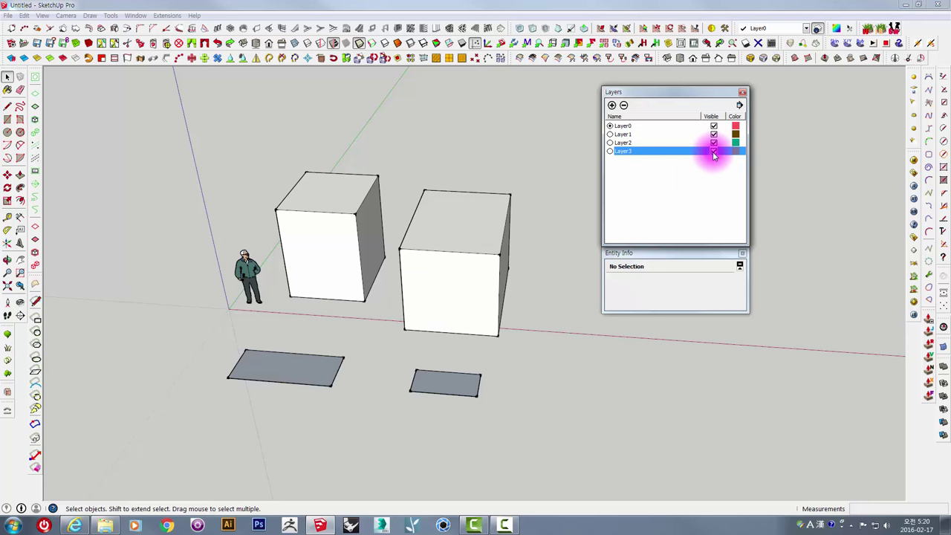
left_click(714, 143)
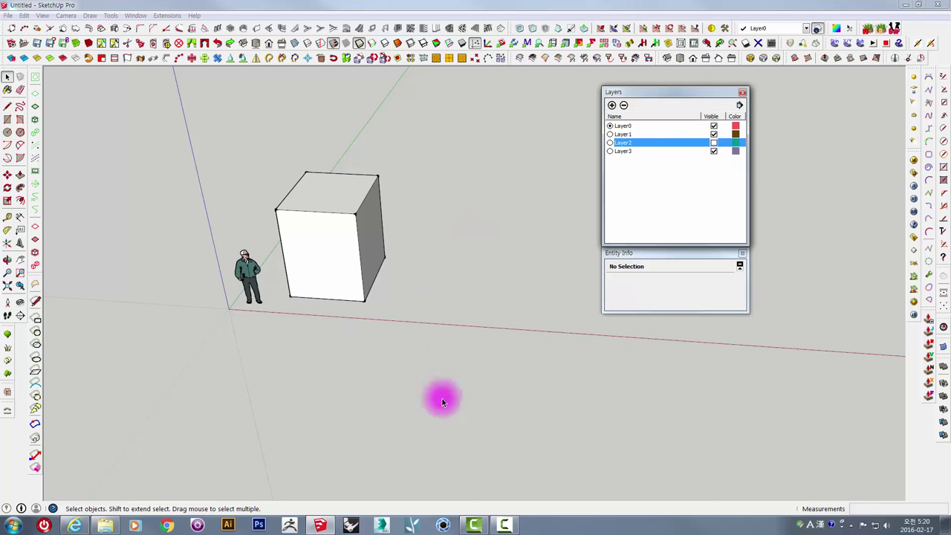
left_click(714, 143)
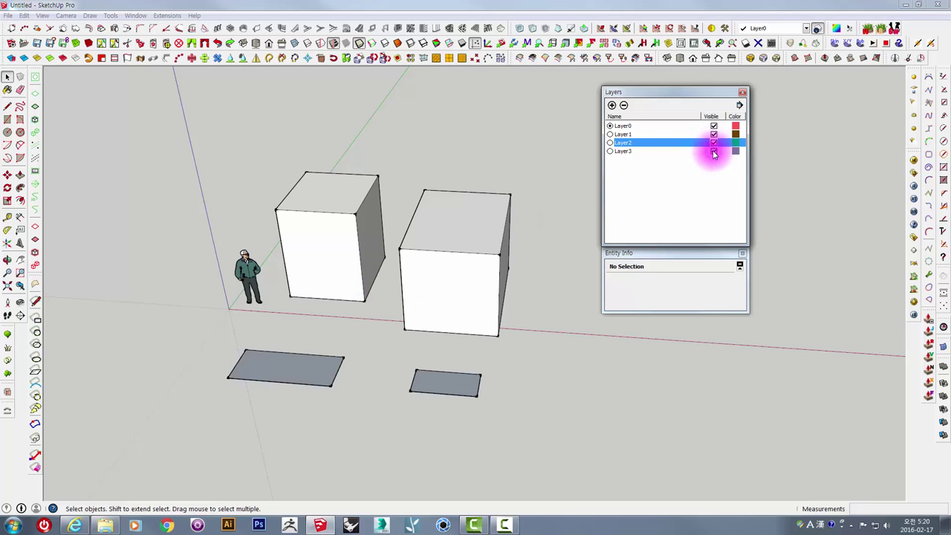
left_click(714, 142)
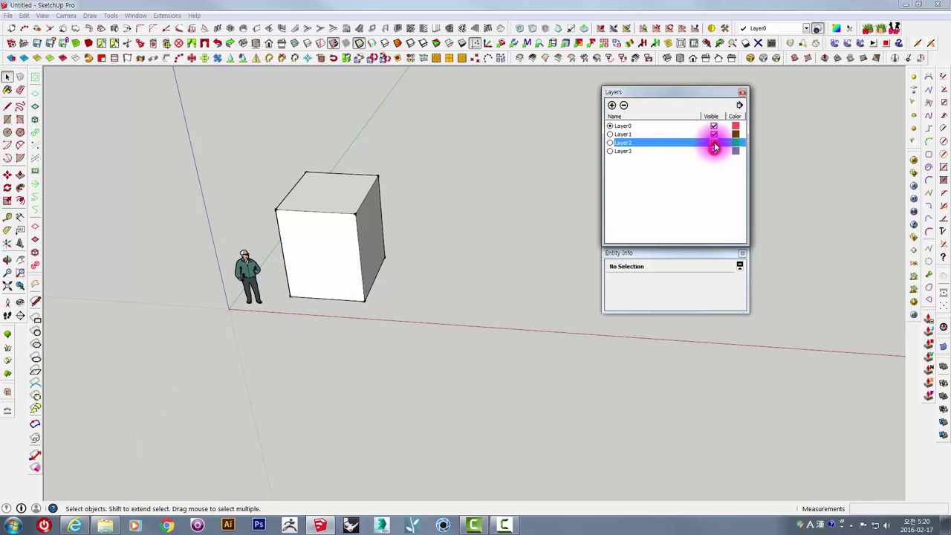
left_click(714, 143)
Orbit around the boxes while hiding and showing Layer2 and Layer3 together
mouse_move(492, 288)
middle_mouse_down()
mouse_move(378, 244)
mouse_move(457, 180)
mouse_move(488, 206)
mouse_move(480, 240)
mouse_move(423, 289)
mouse_move(367, 278)
middle_mouse_up()
mouse_move(435, 233)
middle_mouse_down()
mouse_move(416, 166)
mouse_move(422, 199)
mouse_move(304, 212)
mouse_move(340, 185)
mouse_move(508, 149)
mouse_move(614, 186)
mouse_move(547, 293)
mouse_move(384, 261)
middle_mouse_up()
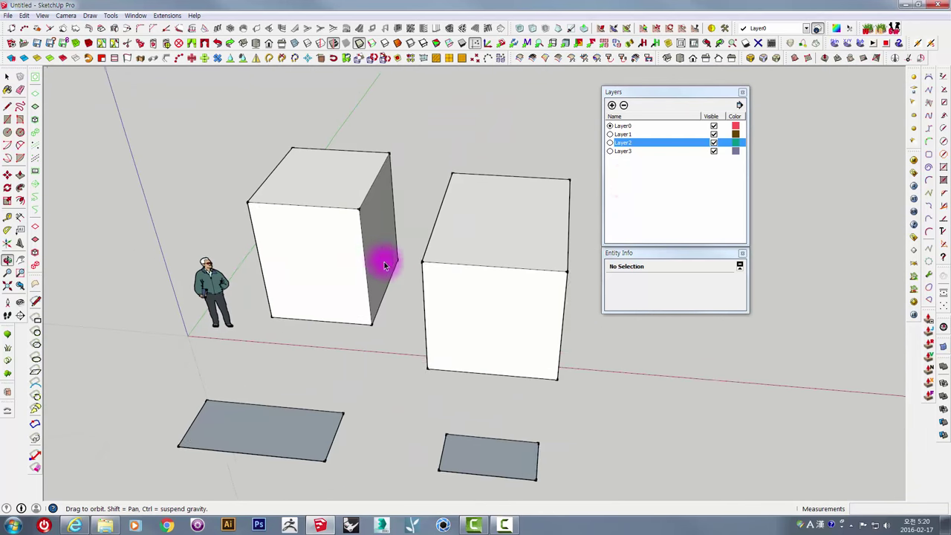
left_click(713, 142)
left_click(713, 150)
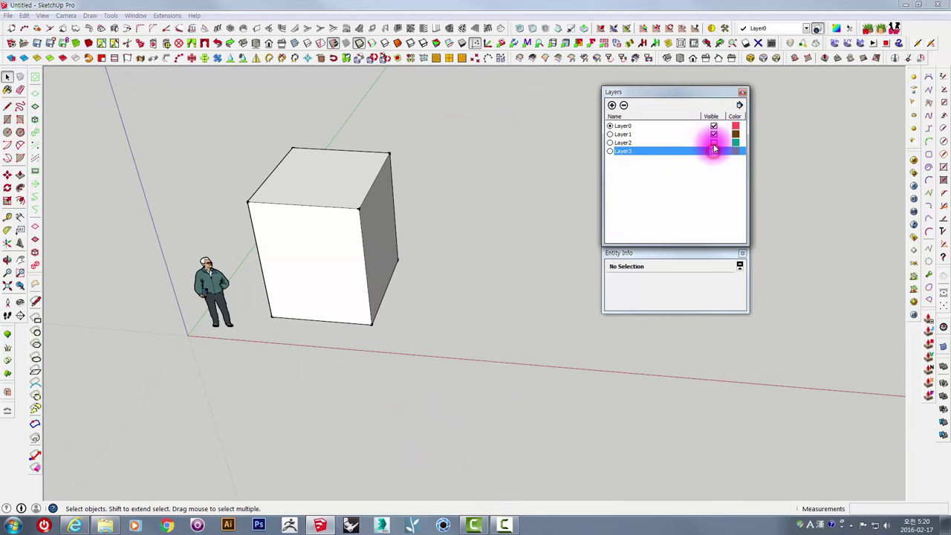
left_click(713, 142)
left_click(714, 151)
mouse_move(563, 225)
middle_mouse_down()
mouse_move(489, 186)
mouse_move(399, 215)
mouse_move(431, 201)
mouse_move(426, 233)
mouse_move(453, 201)
middle_mouse_up()
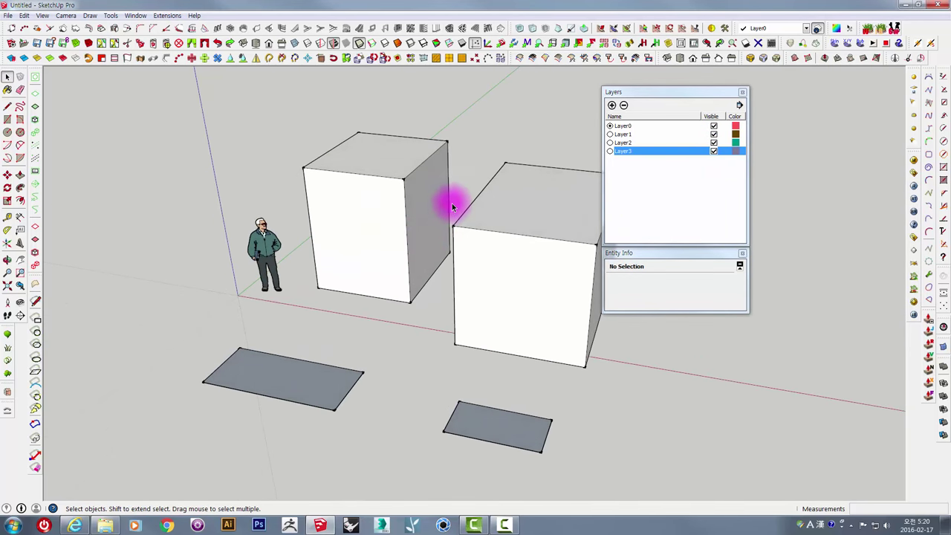
left_click(714, 143)
left_click(714, 151)
mouse_move(540, 185)
middle_mouse_down()
mouse_move(587, 123)
mouse_move(618, 206)
middle_mouse_up()
left_click(713, 142)
left_click(714, 151)
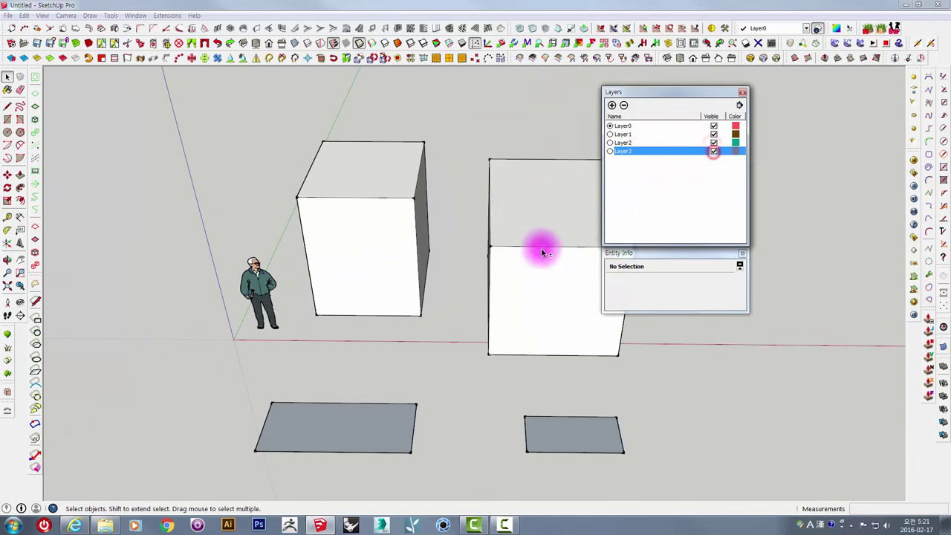
Orbit to a more frontal view and add a new purple Layer4
mouse_move(543, 248)
middle_mouse_down()
mouse_move(384, 193)
mouse_move(459, 171)
middle_mouse_up()
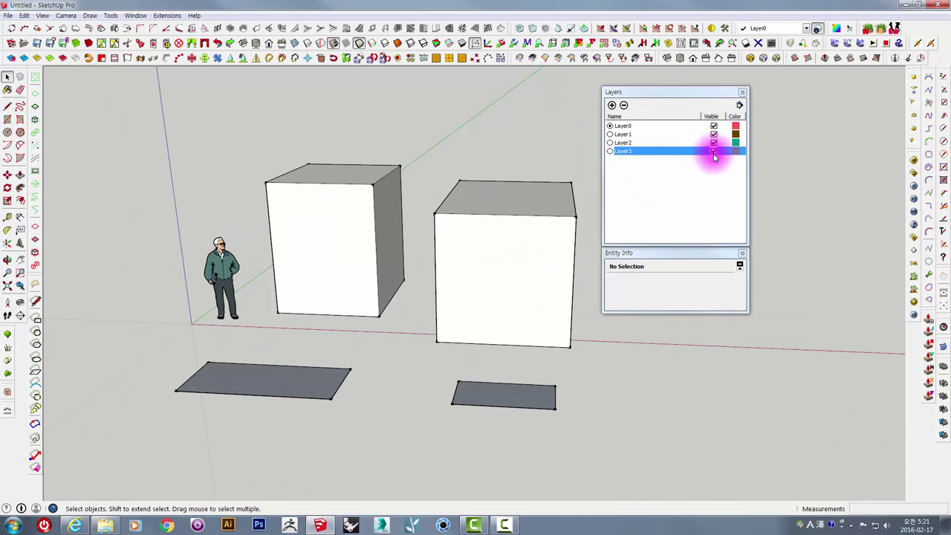
mouse_move(514, 238)
middle_mouse_down()
mouse_move(463, 310)
mouse_move(472, 314)
mouse_move(477, 275)
mouse_move(499, 298)
middle_mouse_up()
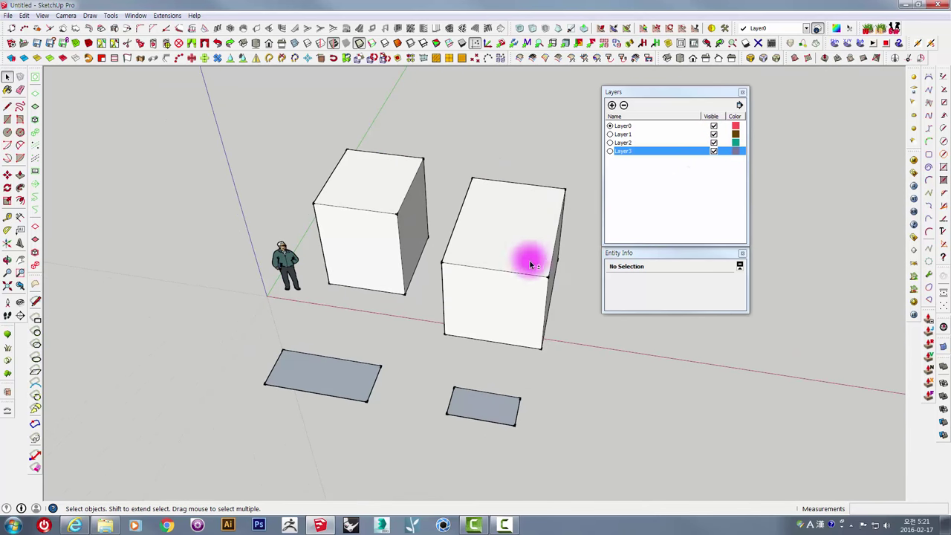
mouse_move(530, 262)
middle_mouse_down()
mouse_move(486, 227)
mouse_move(516, 236)
mouse_move(493, 218)
mouse_move(520, 212)
middle_mouse_up()
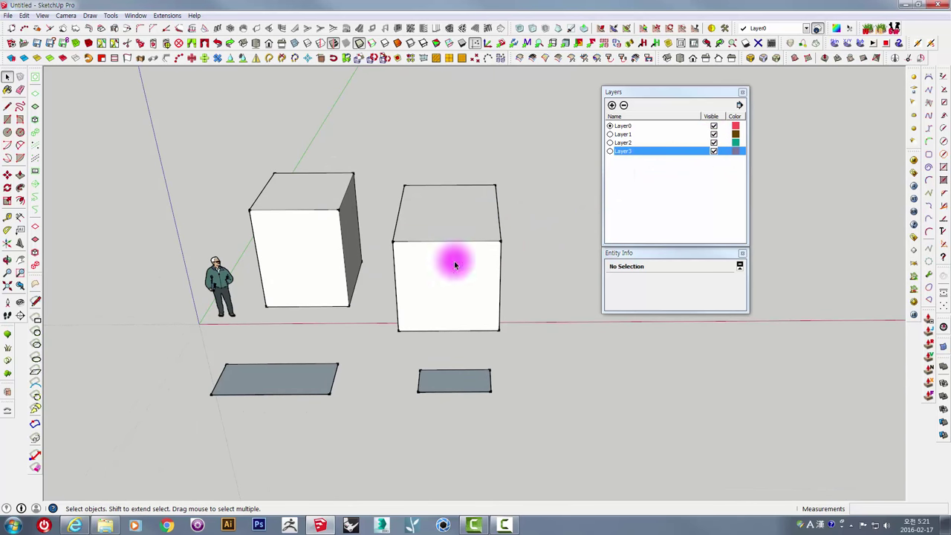
mouse_move(452, 259)
middle_mouse_down()
mouse_move(435, 329)
mouse_move(570, 162)
middle_mouse_up()
left_click(612, 106)
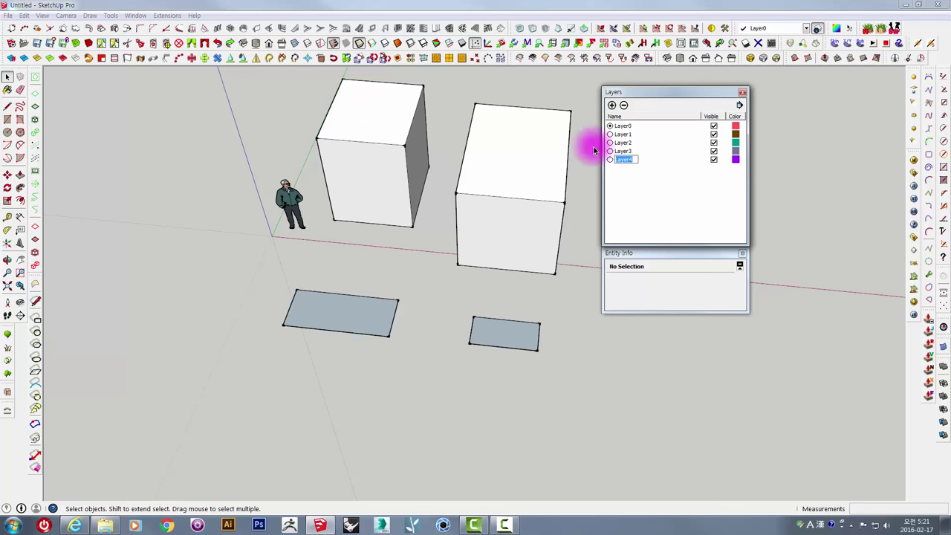
With Layer2 hidden, draw a large floor rectangle over the ground area and move the warning aside
left_click(7, 119)
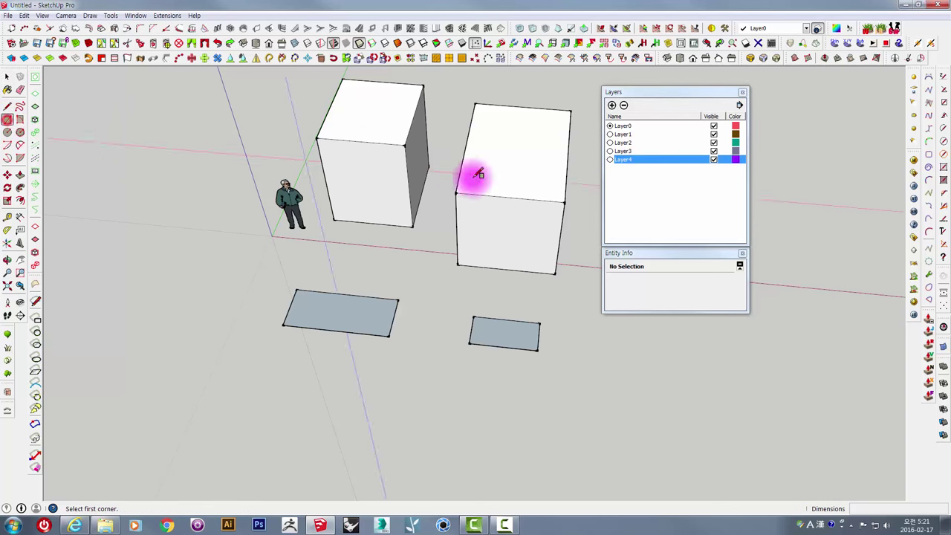
left_click(714, 143)
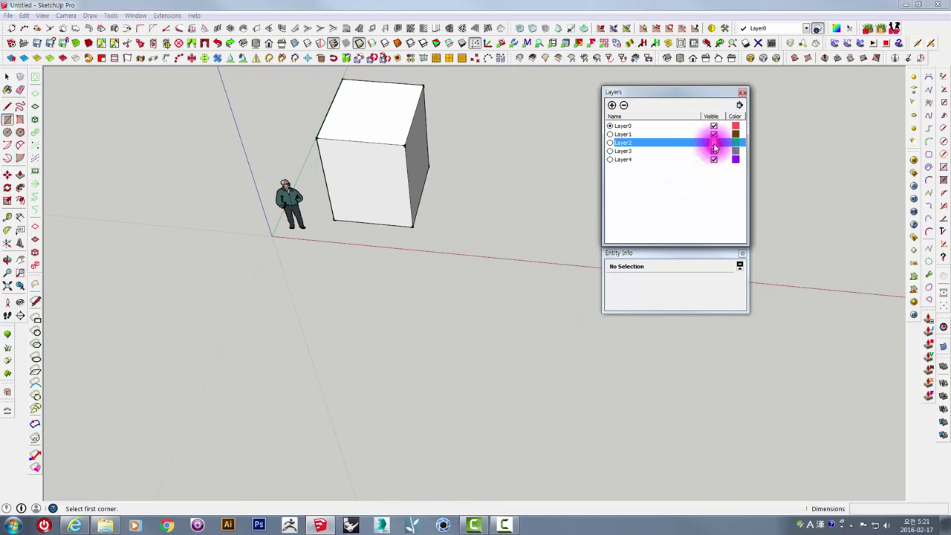
left_click(351, 281)
left_click(502, 411)
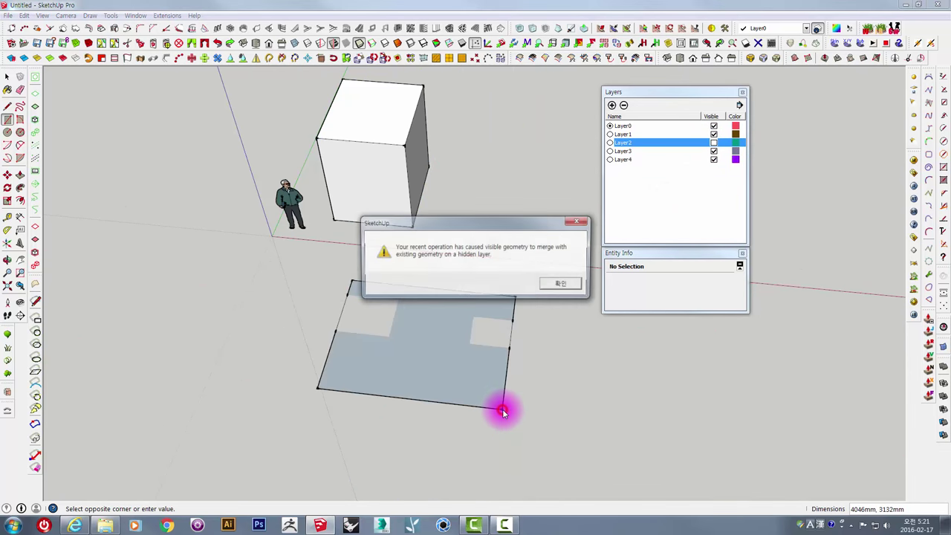
left_click_drag(408, 245, 365, 181)
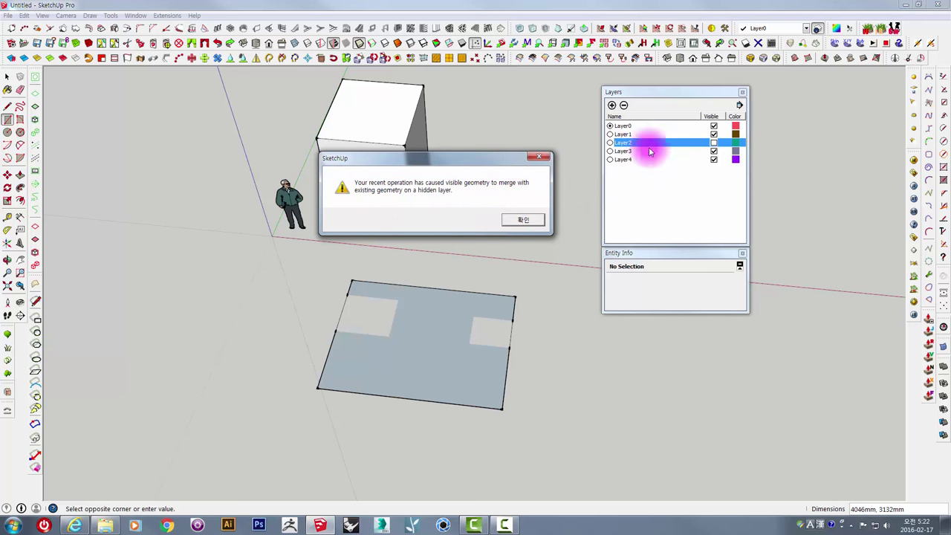
Dismiss the merge warning, toggle Layer2 back on, and orbit to inspect the merged floor face
left_click(510, 223)
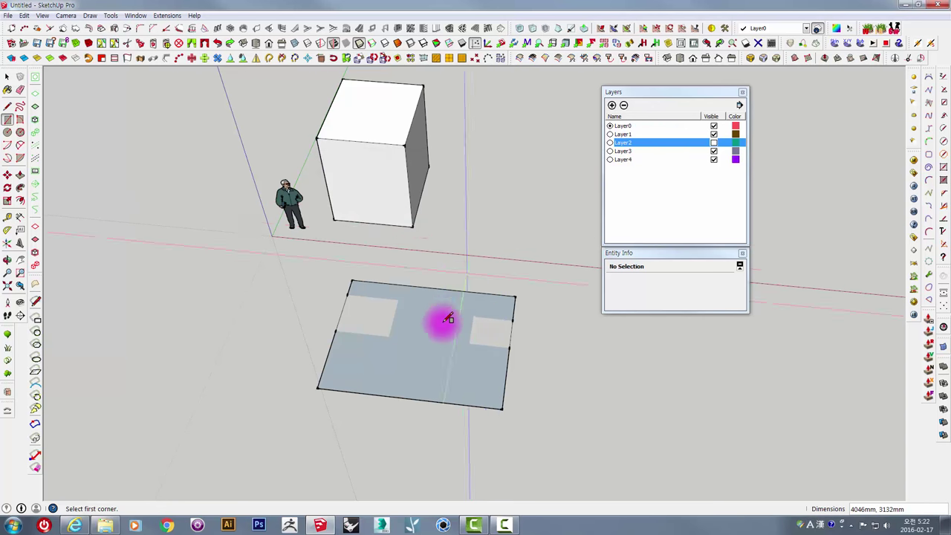
middle_click_drag(441, 323, 448, 282)
left_click(715, 142)
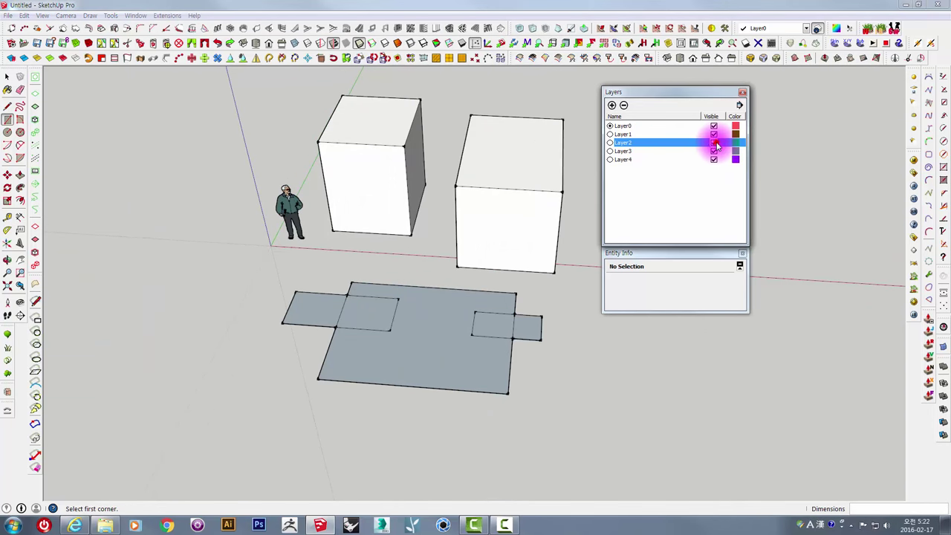
middle_click_drag(504, 300, 445, 373)
key("space")
left_click(446, 373)
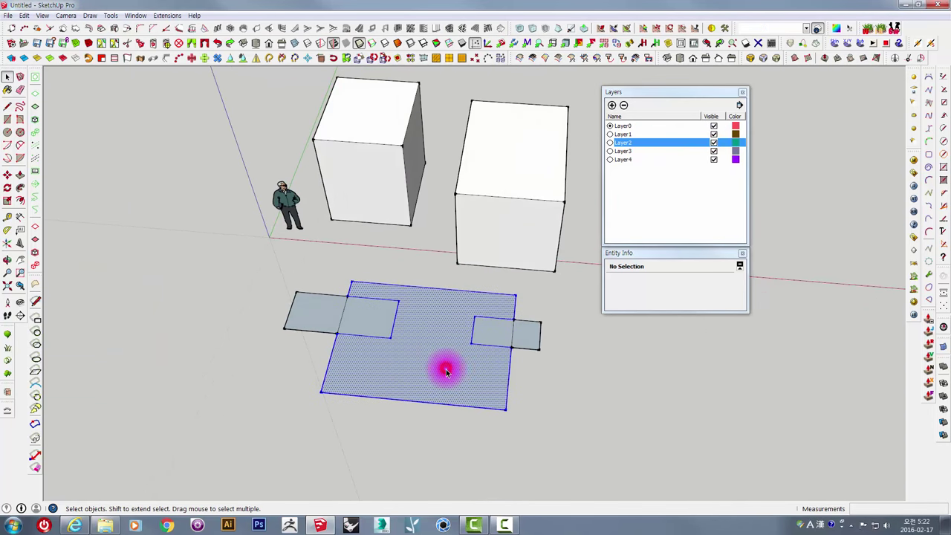
left_click(577, 379)
left_click(714, 142)
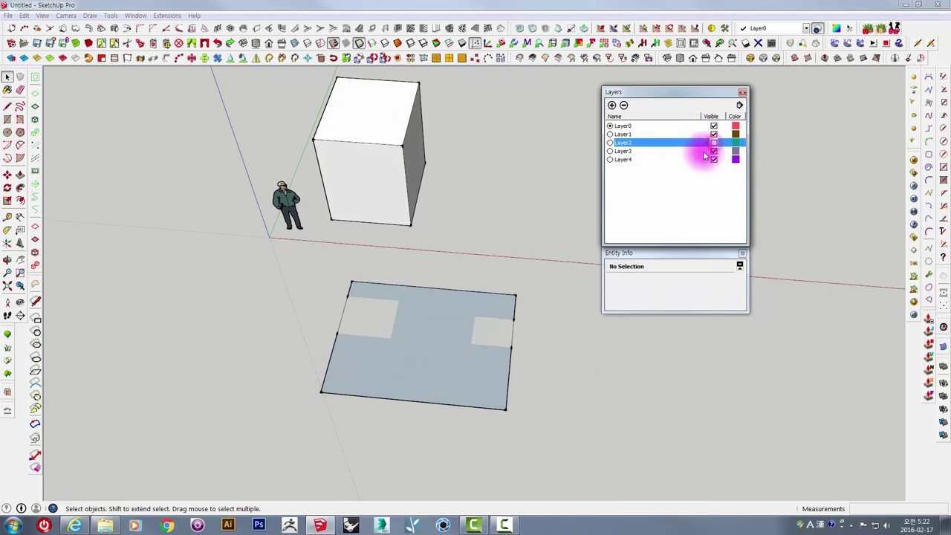
middle_click_drag(476, 333, 680, 194)
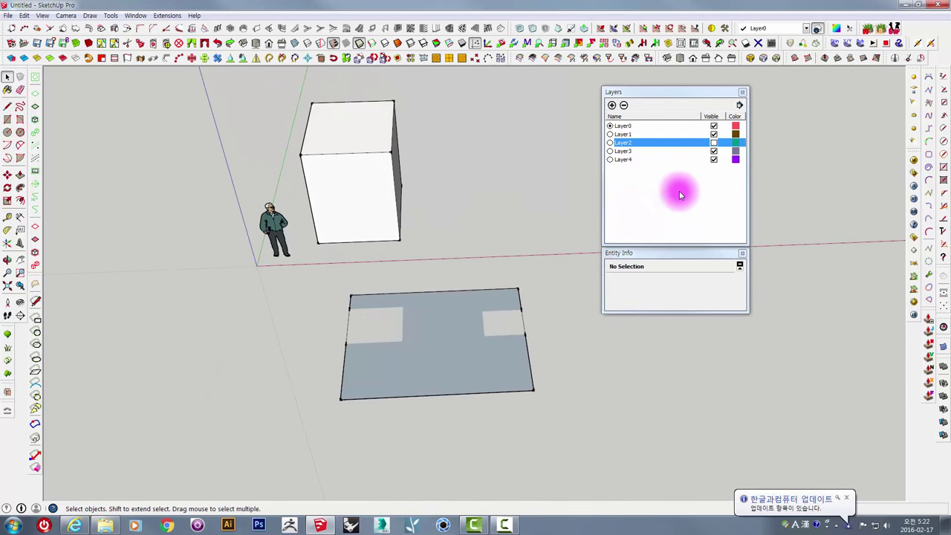
left_click(714, 142)
mouse_move(557, 251)
middle_mouse_down()
mouse_move(482, 248)
mouse_move(454, 272)
mouse_move(365, 225)
mouse_move(329, 225)
mouse_move(499, 281)
middle_mouse_up()
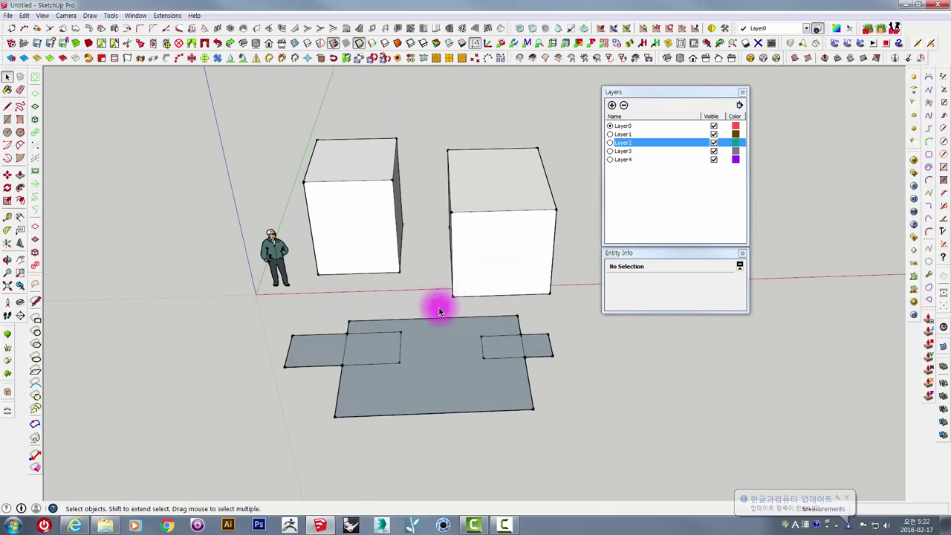
Choose Purge from the Layers Details flyout, which crashes SketchUp into the Bug Splat report
left_click(739, 105)
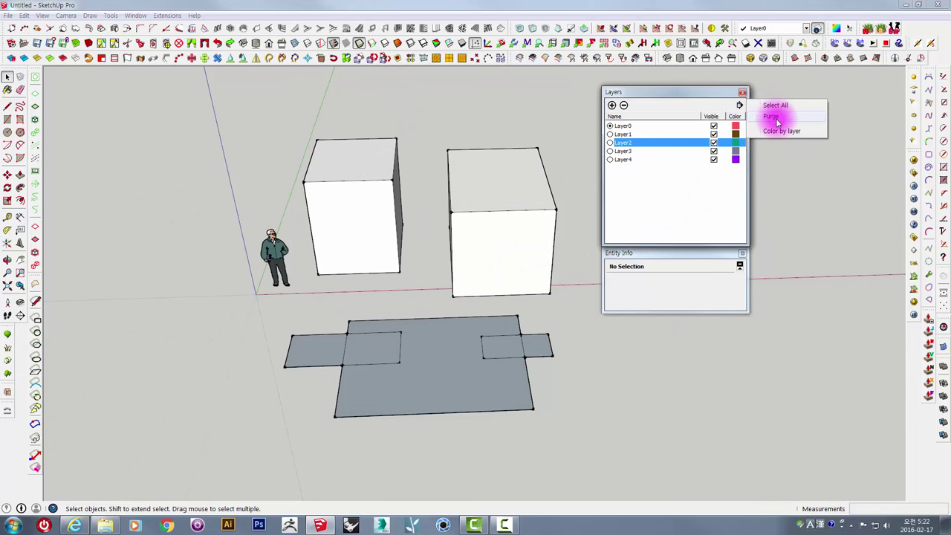
left_click(626, 203)
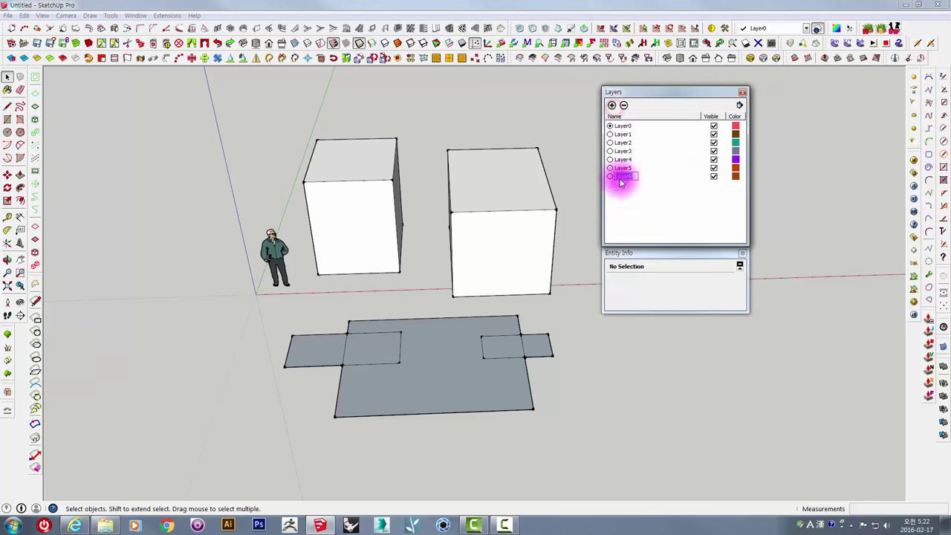
left_click(623, 174)
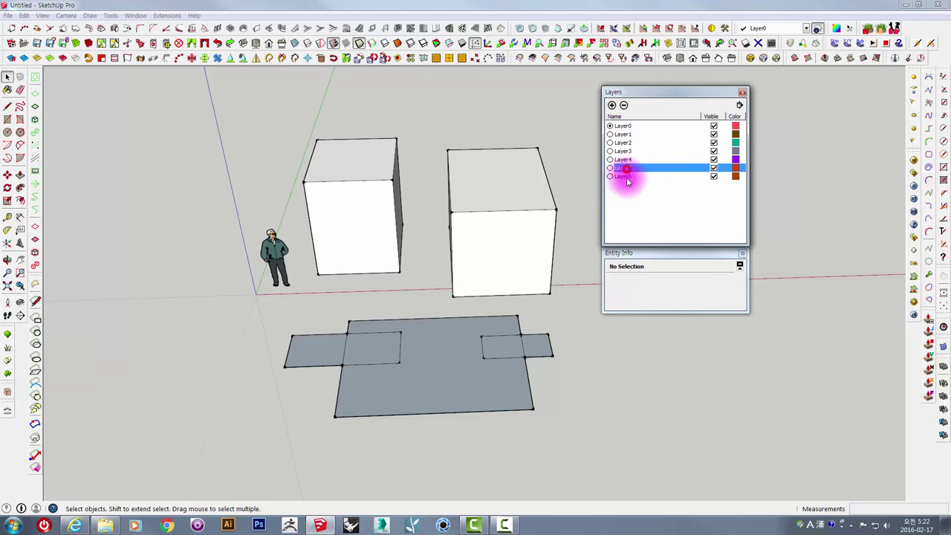
left_click(631, 186)
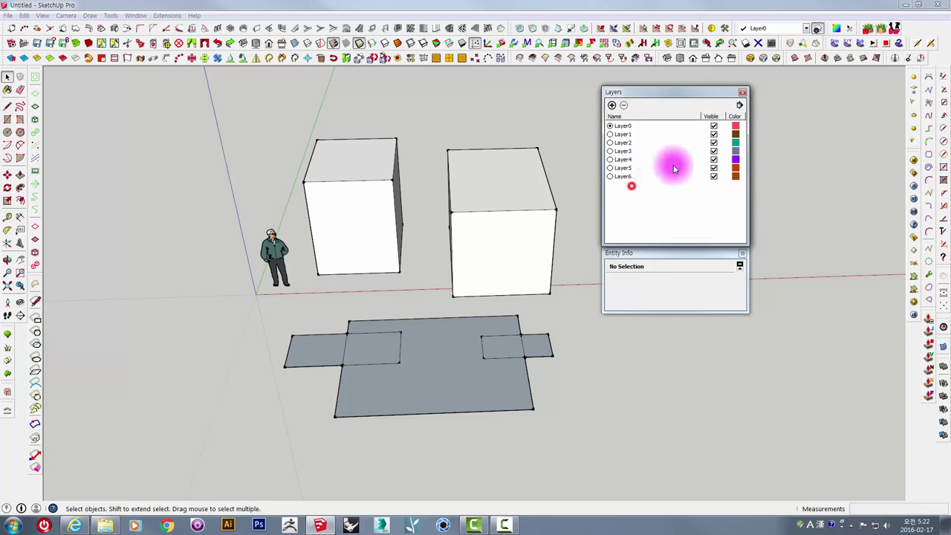
left_click(740, 107)
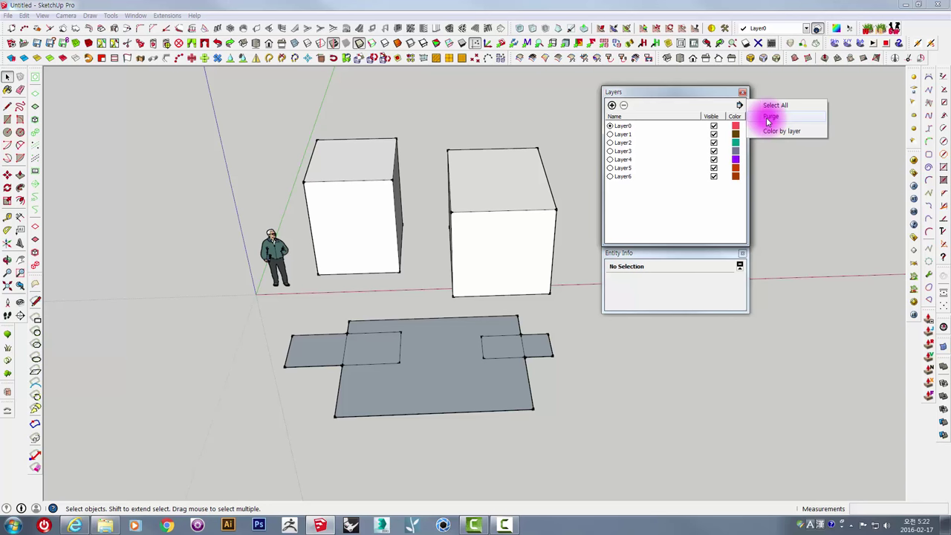
left_click(770, 117)
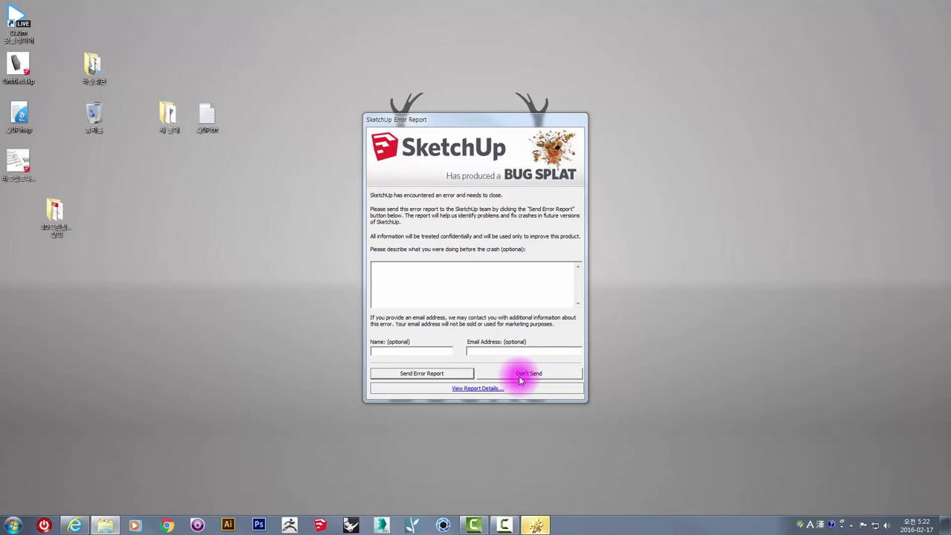
Bring SketchUp forward and close the Bug Splat error report with Don't Send
left_click(336, 513)
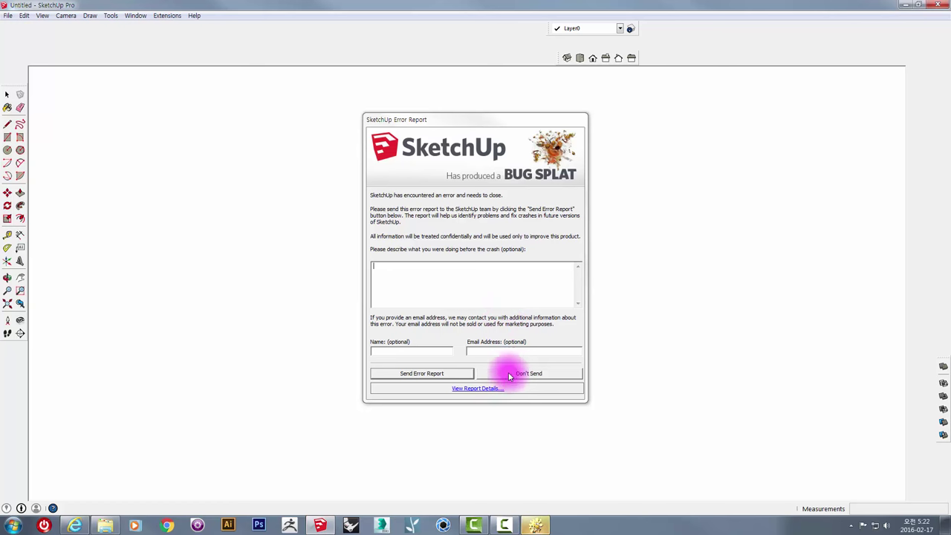
left_click(542, 379)
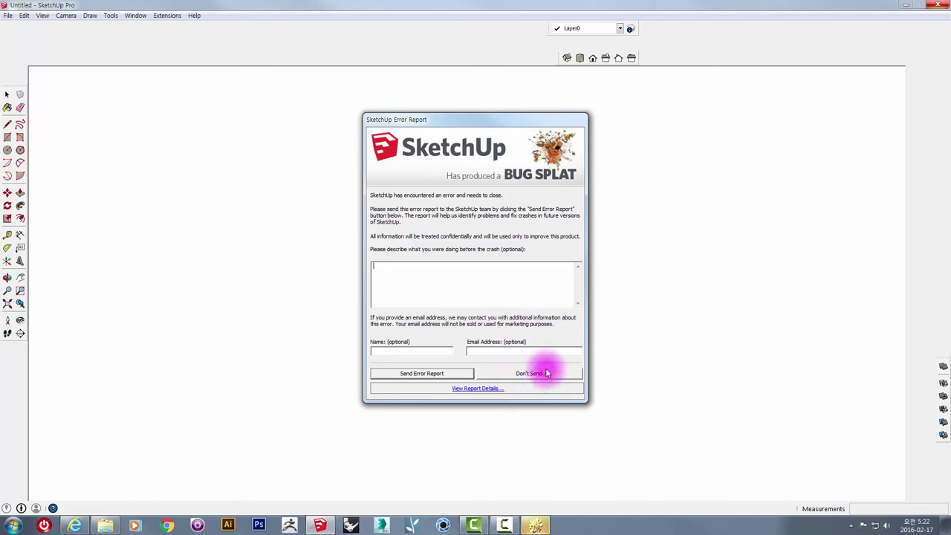
left_click(543, 373)
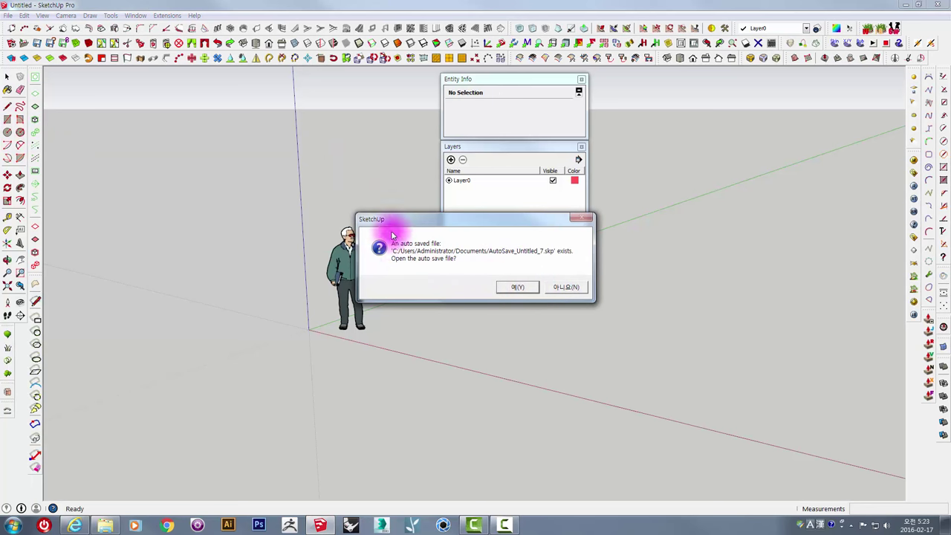
Open AutoSave_Untitled_7.skp from the recovery prompt and orbit to view the ground rectangles
left_click_drag(380, 220, 196, 102)
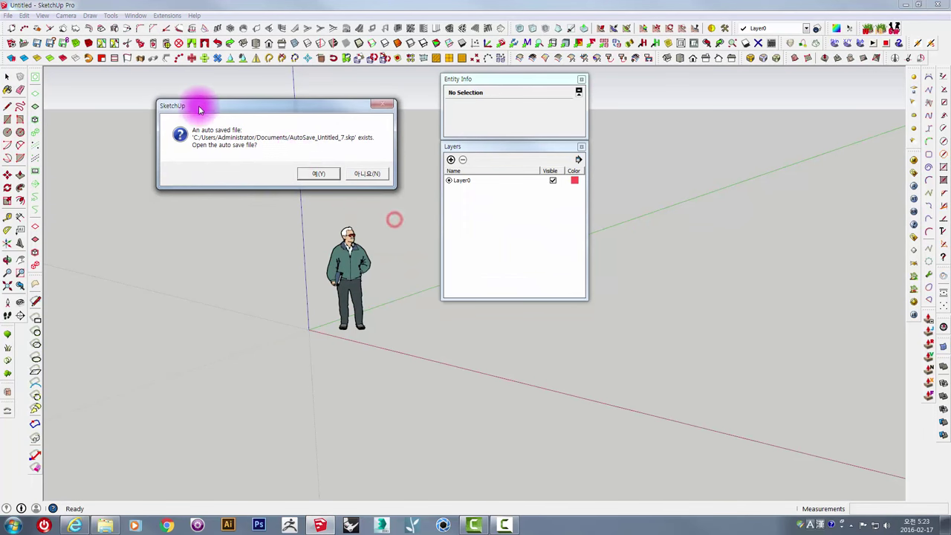
left_click(321, 179)
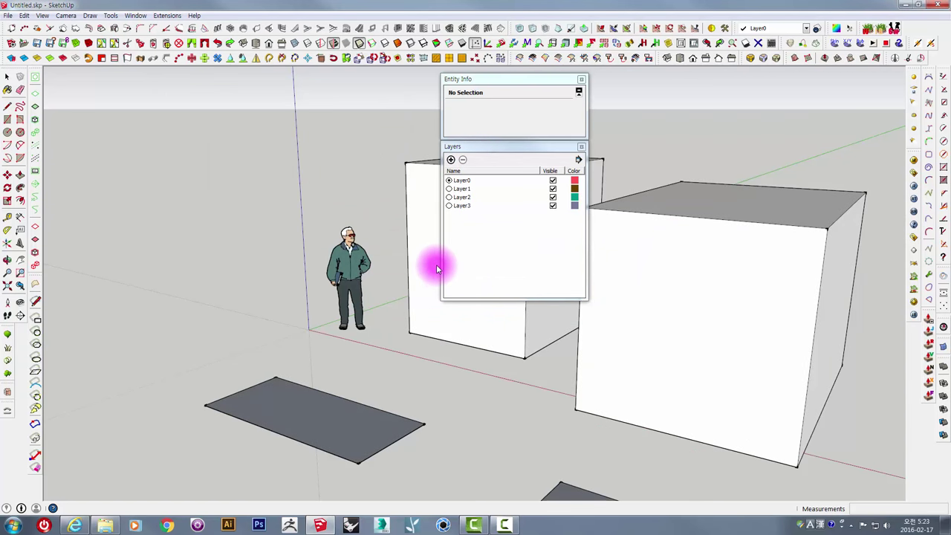
left_click(465, 220)
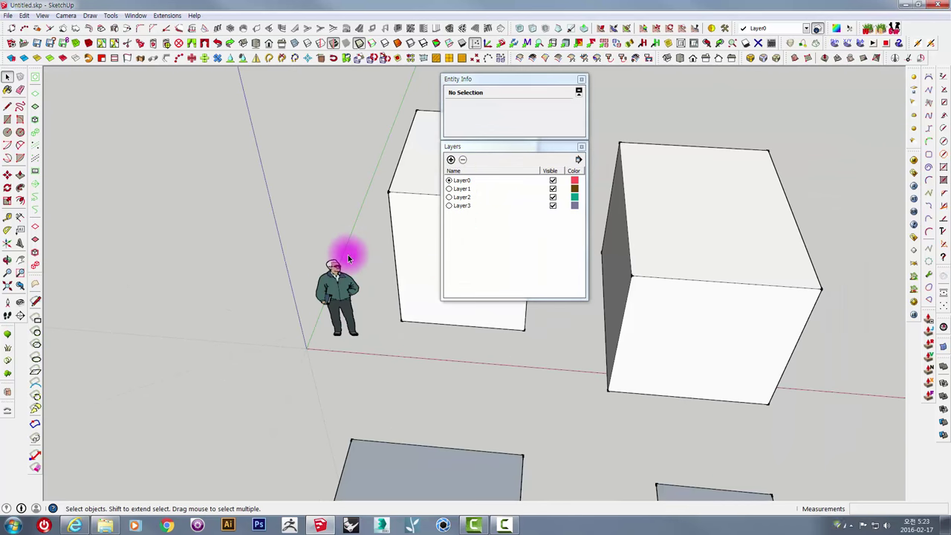
middle_click_drag(348, 239, 307, 248)
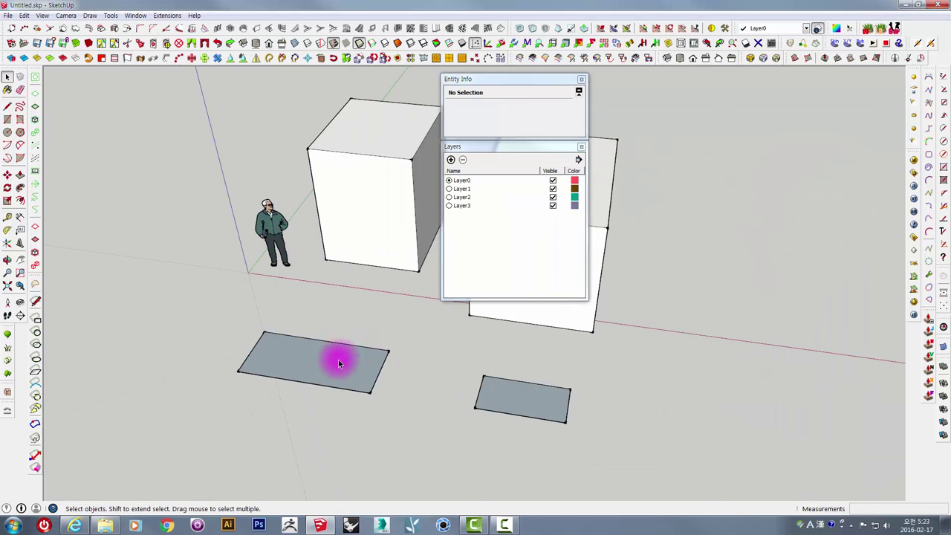
Check the left ground rectangle's layer, then explode the right box group
left_click(338, 361)
scroll(374, 283, "down", 2)
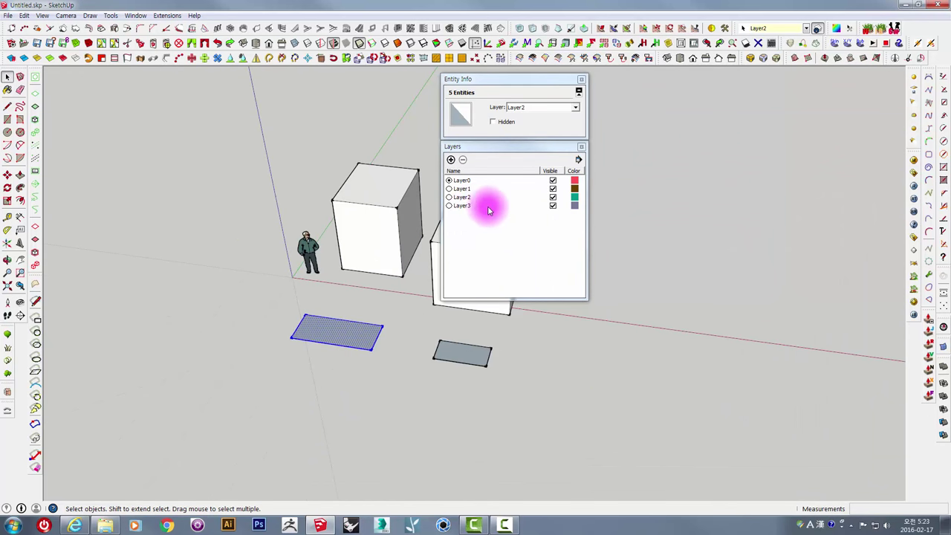
left_click_drag(483, 79, 622, 82)
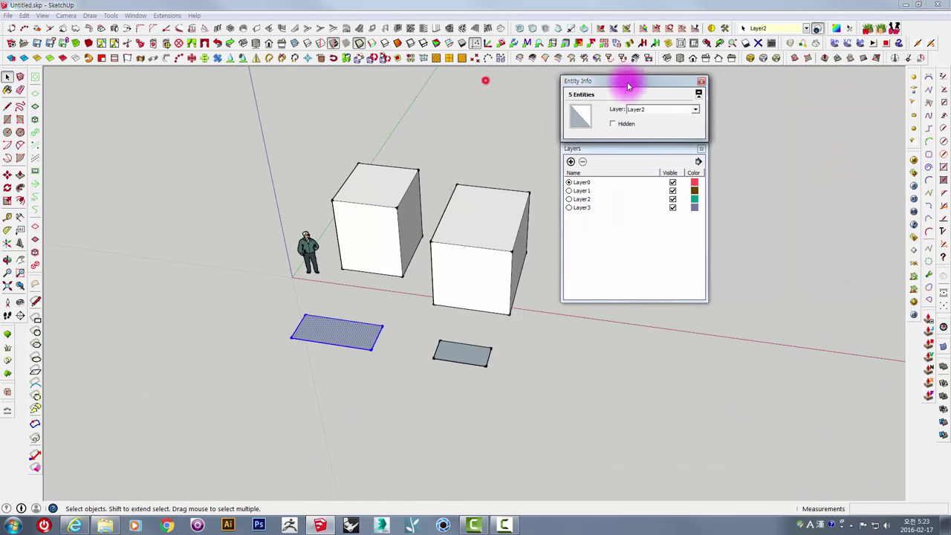
right_click(461, 212)
left_click(488, 272)
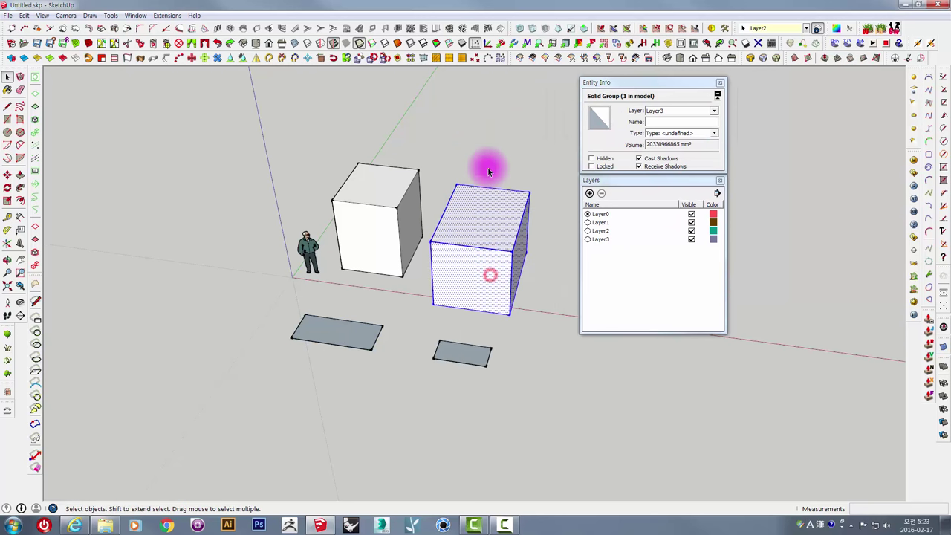
Check the layers of the right box's top face and the whole left box in Entity Info
left_click(488, 167)
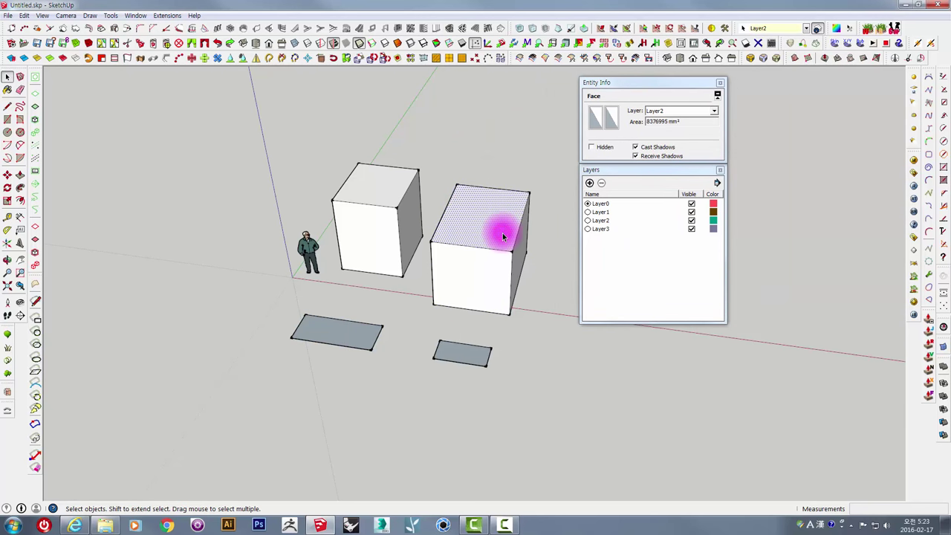
left_click(498, 228)
triple_click(498, 228)
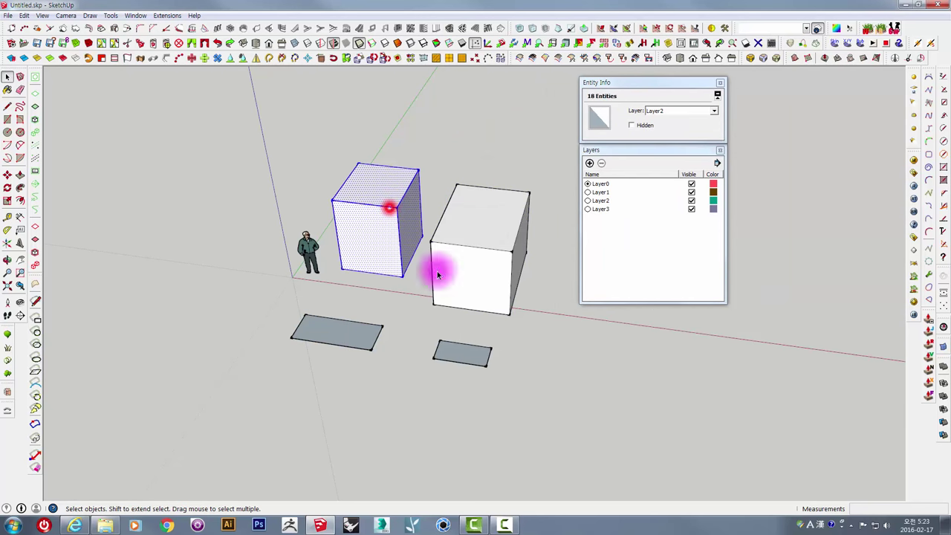
left_click(653, 246)
left_click(718, 163)
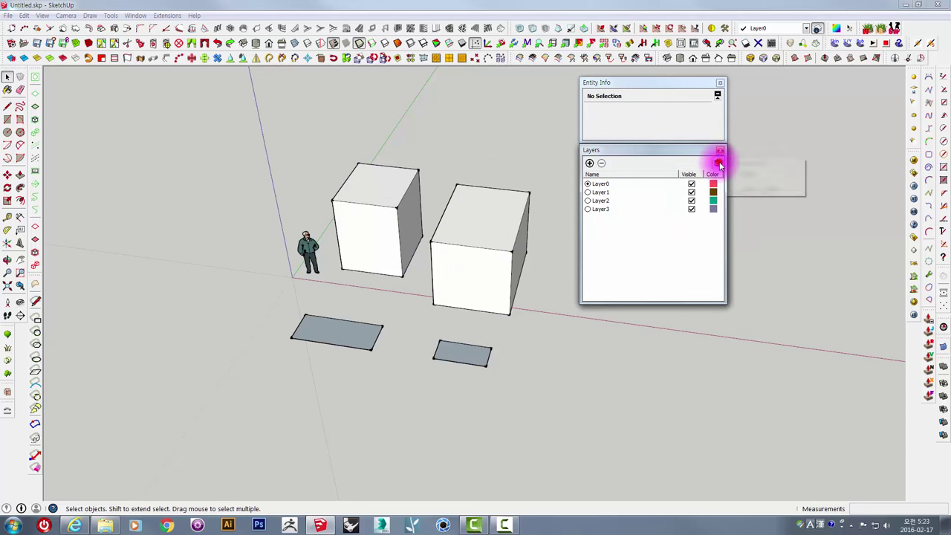
Purge the unused Layer3 through the Layers Details options
left_click(746, 175)
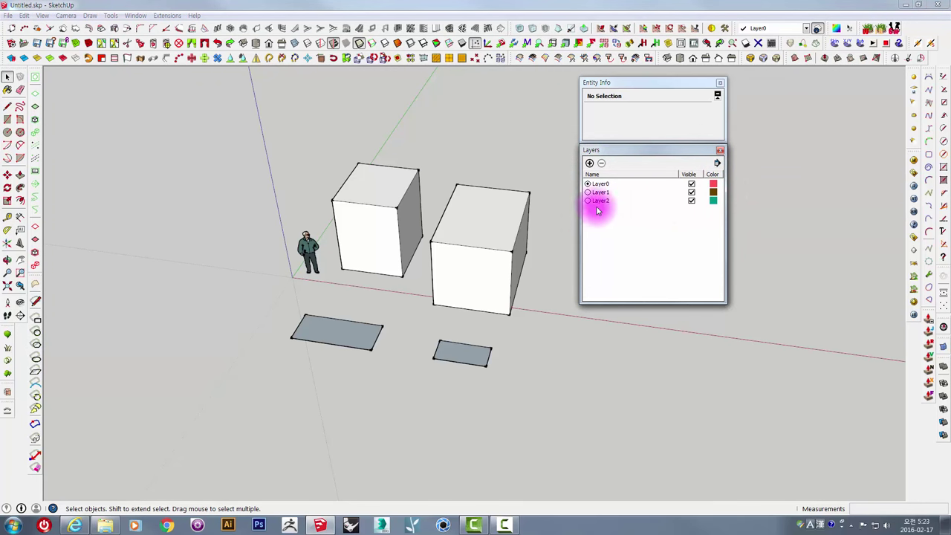
left_click(718, 163)
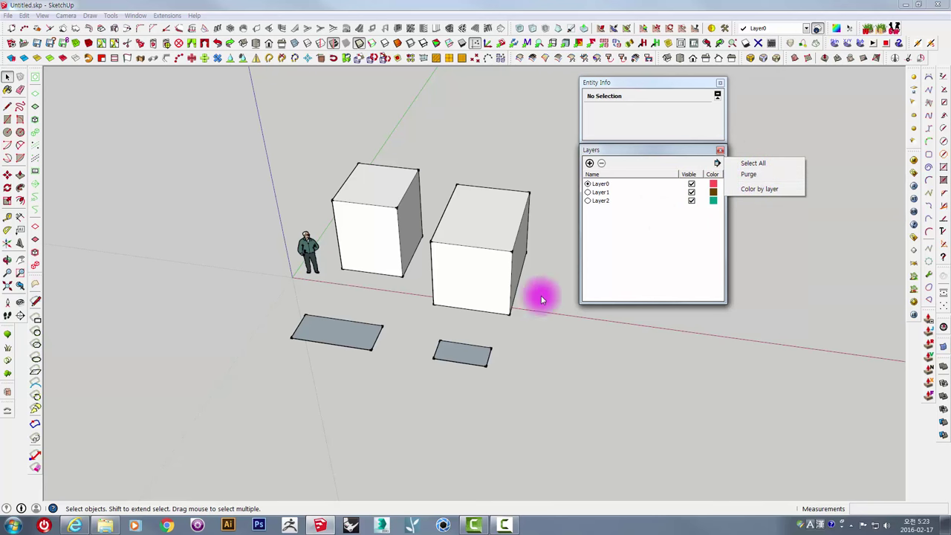
left_click(510, 379)
scroll(478, 315, "up", 2)
scroll(475, 290, "down", 2)
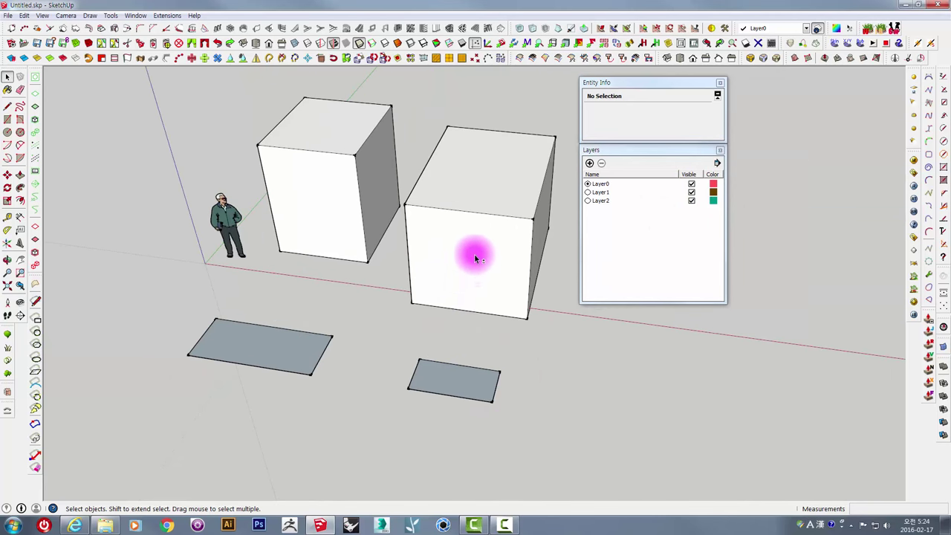
scroll(476, 255, "down", 1)
Orbit and window-select the whole model, checking Layer1 in the layers list
mouse_move(480, 269)
middle_mouse_down()
mouse_move(508, 246)
mouse_move(282, 191)
middle_mouse_up()
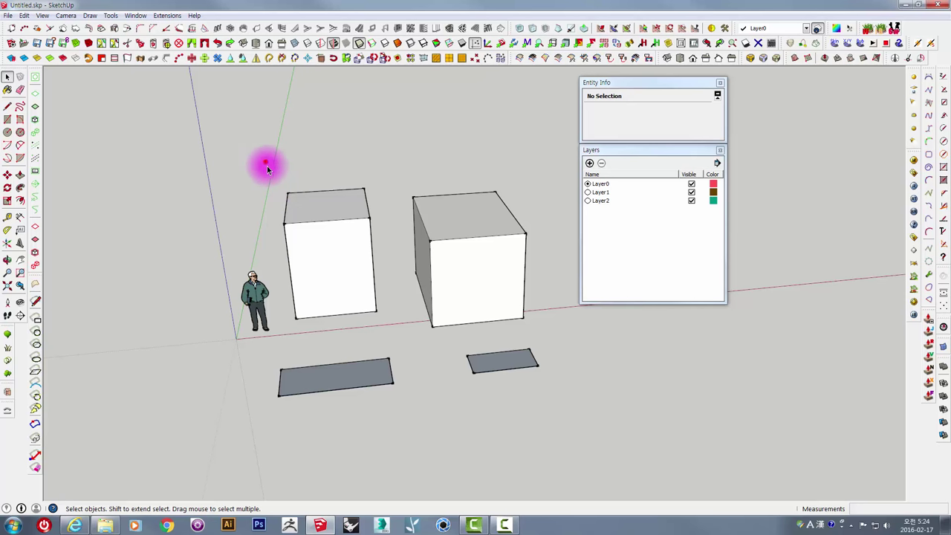
mouse_move(266, 162)
left_mouse_down()
mouse_move(521, 341)
mouse_move(543, 386)
left_mouse_up()
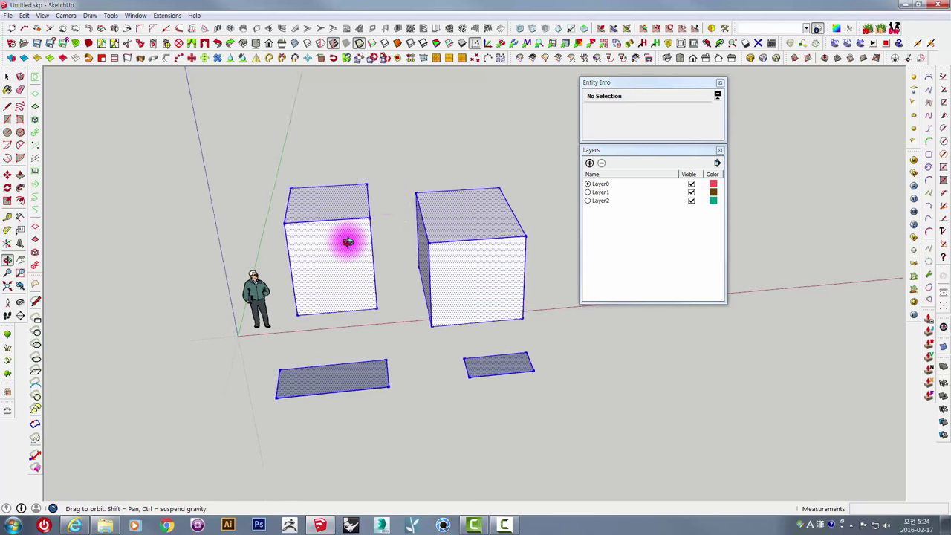
mouse_move(340, 240)
middle_mouse_down()
mouse_move(450, 186)
mouse_move(392, 220)
mouse_move(389, 197)
middle_mouse_up()
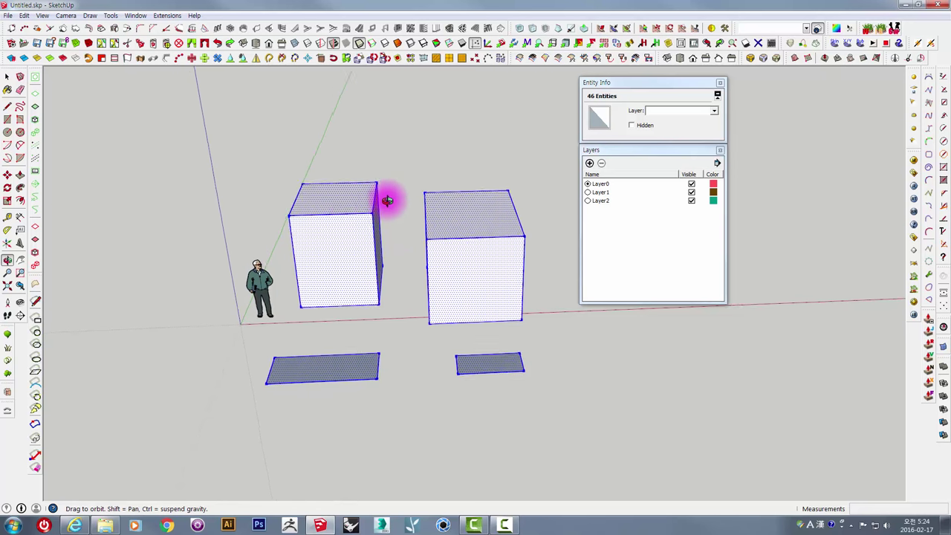
double_click(601, 192)
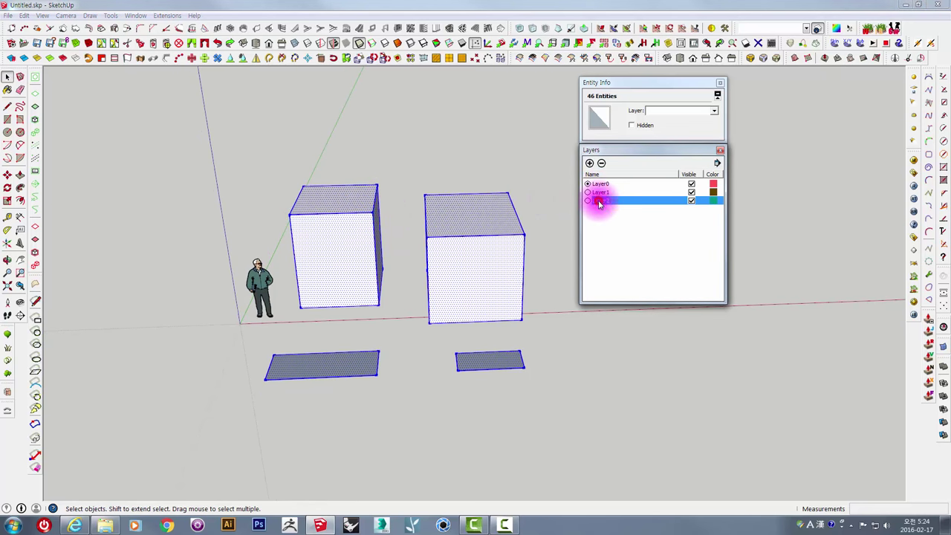
left_click(425, 174)
mouse_move(424, 174)
middle_mouse_down()
mouse_move(425, 208)
mouse_move(379, 143)
mouse_move(295, 125)
mouse_move(514, 112)
mouse_move(534, 177)
mouse_move(458, 291)
mouse_move(385, 187)
mouse_move(342, 162)
mouse_move(370, 280)
middle_mouse_up()
scroll(370, 280, "down", 2)
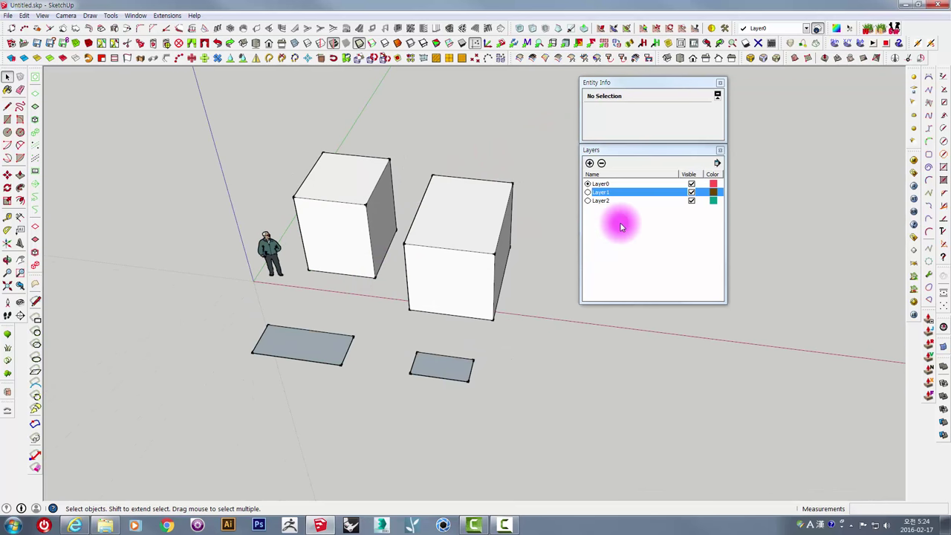
mouse_move(367, 233)
middle_mouse_down()
mouse_move(523, 159)
mouse_move(457, 216)
mouse_move(564, 255)
middle_mouse_up()
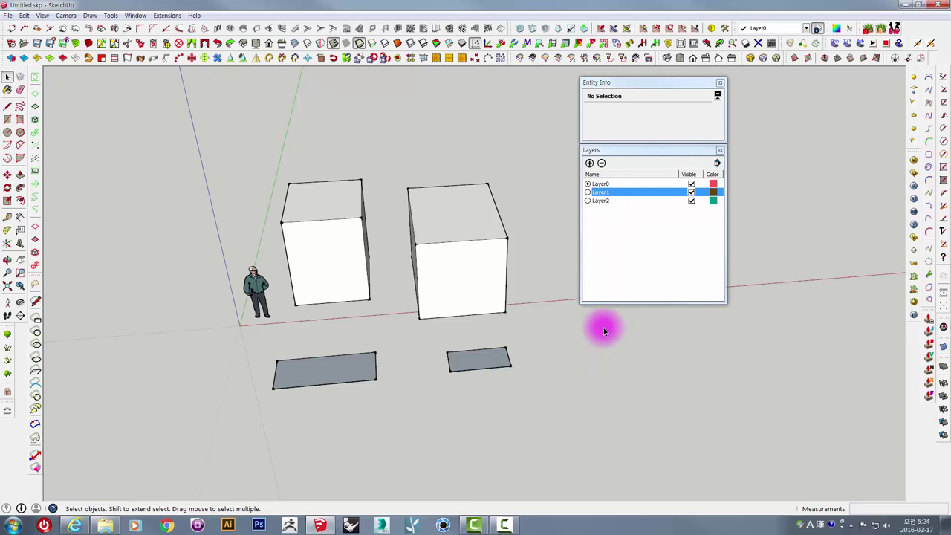
Add ten new layers, Layer3 through Layer12, each with its own color
double_click(590, 163)
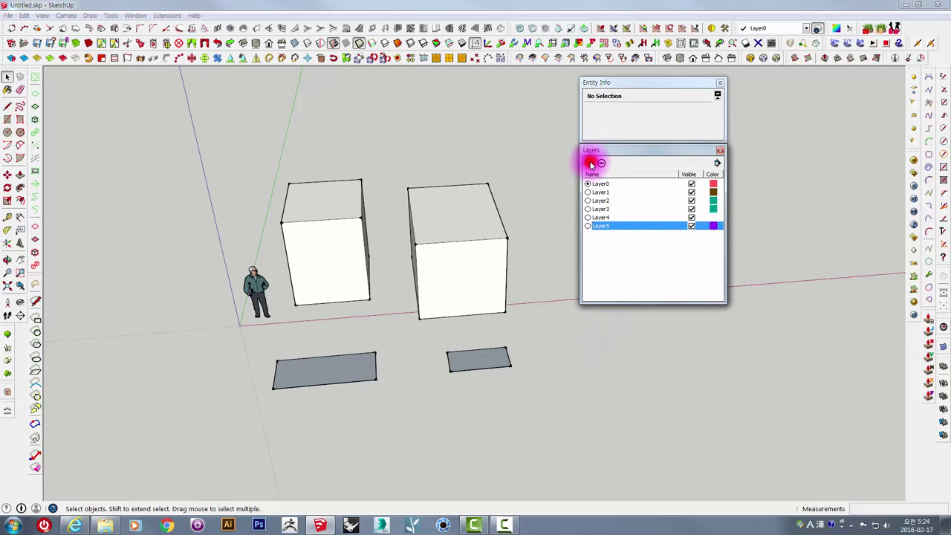
double_click(590, 163)
double_click(590, 163)
triple_click(590, 163)
left_click(590, 163)
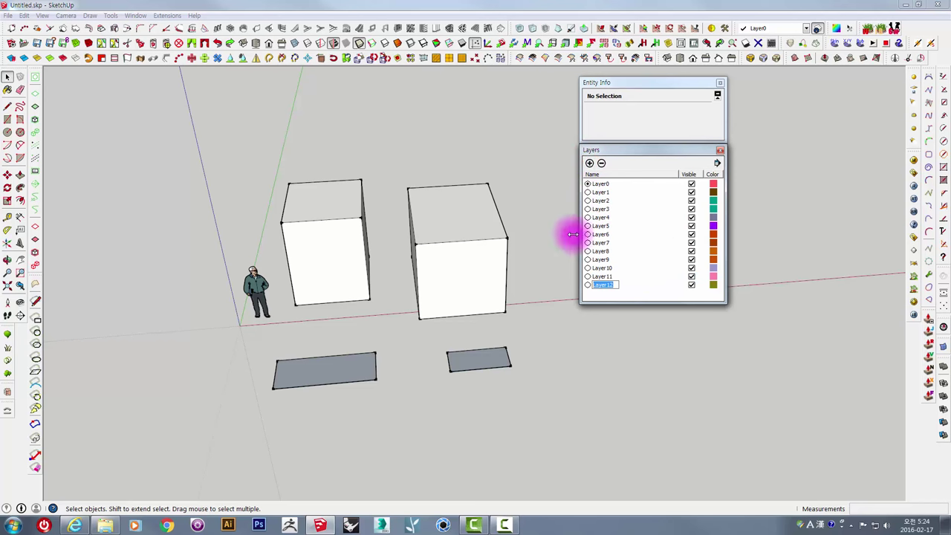
middle_click_drag(431, 244, 424, 235)
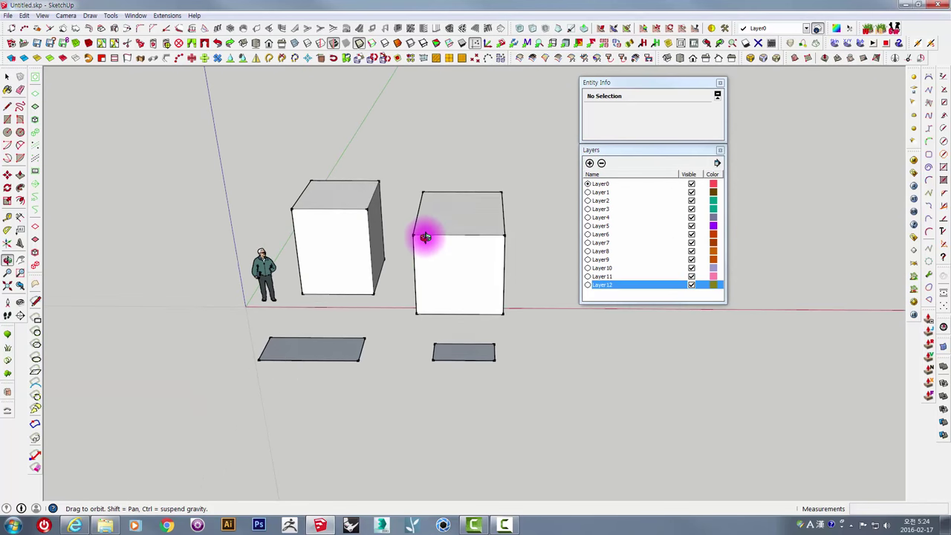
Select Layer1 to Layer12, delete them, and choose 'Move contents to Default layer'
left_click(597, 185)
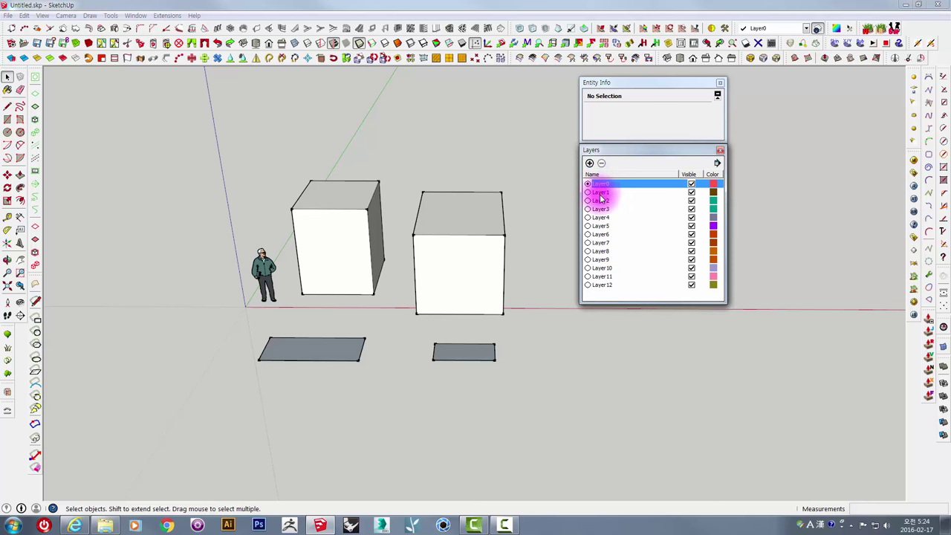
left_click(600, 193)
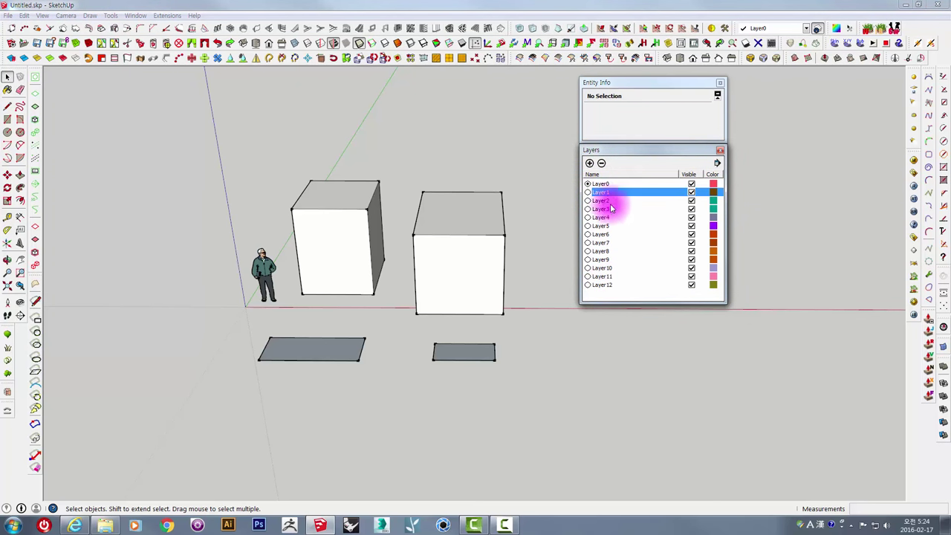
left_click(603, 286, "shift")
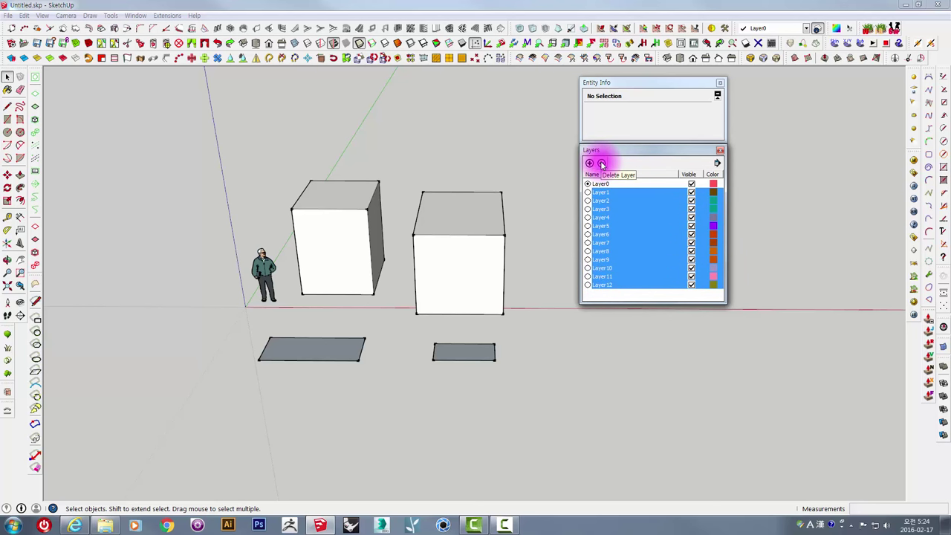
left_click(602, 164)
left_click_drag(602, 183, 399, 104)
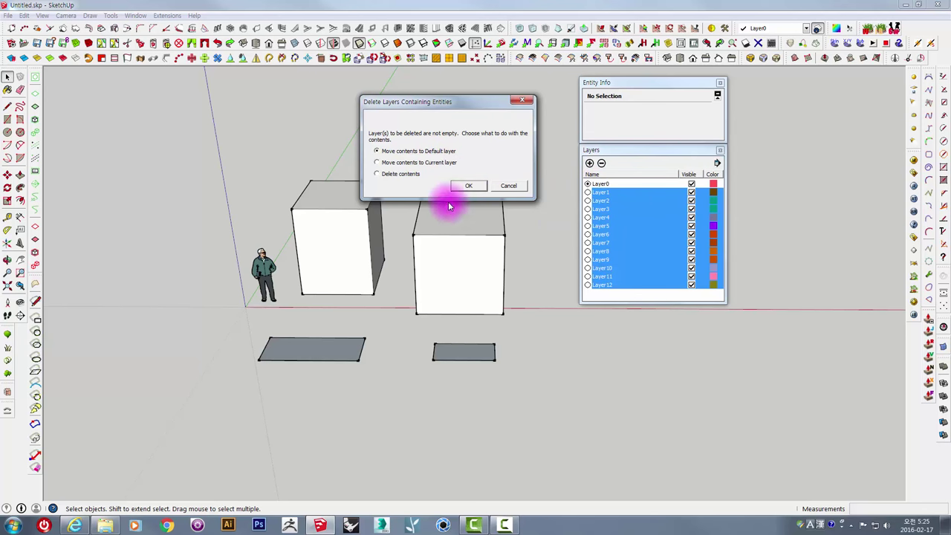
left_click(466, 185)
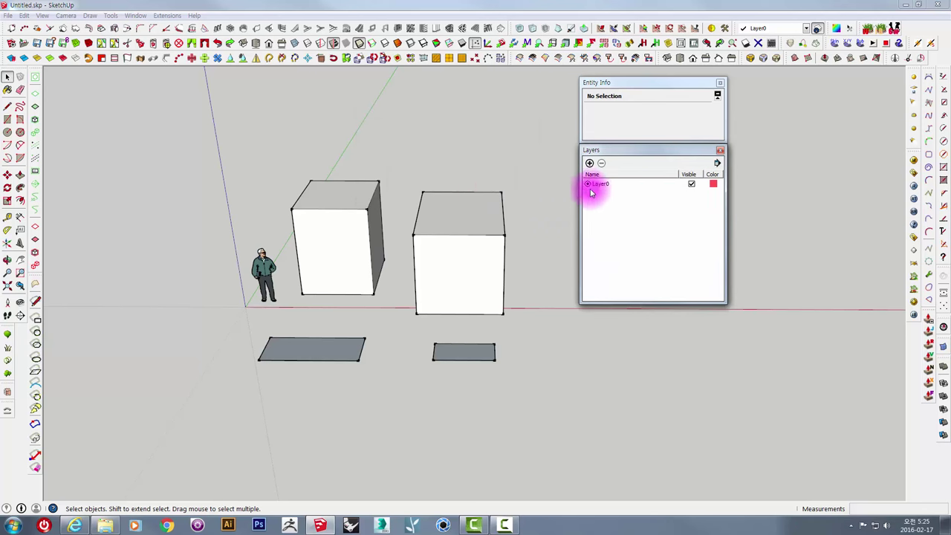
Window-select the two boxes, the person and the ground rectangles and make them one group
mouse_move(272, 206)
middle_mouse_down()
mouse_move(294, 252)
mouse_move(238, 137)
middle_mouse_up()
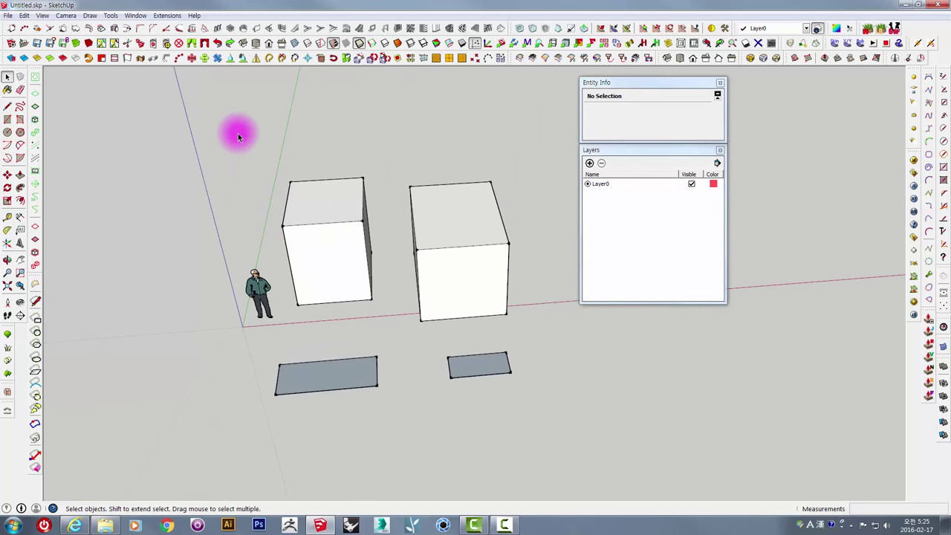
left_click_drag(226, 134, 556, 429)
middle_click_drag(527, 393, 429, 265)
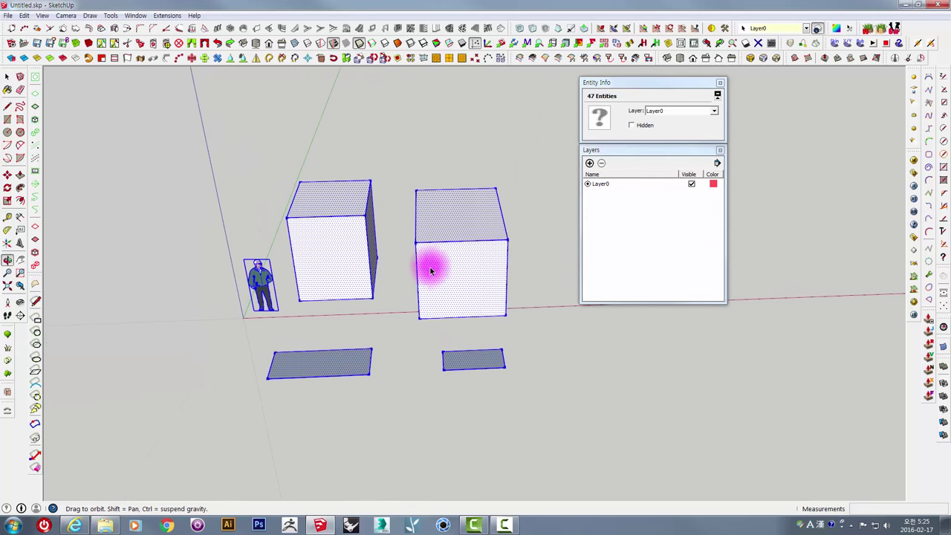
right_click(426, 217)
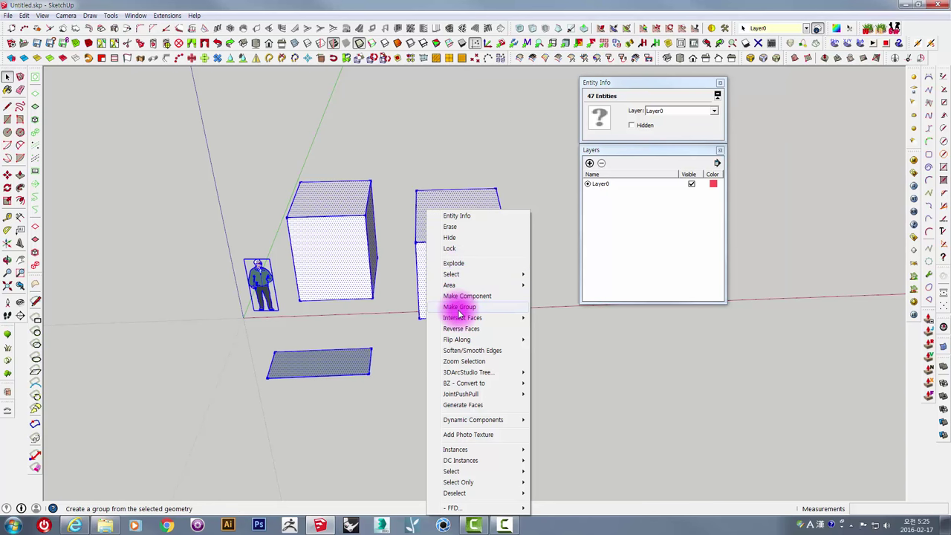
left_click(458, 307)
Lock the new group and check that it stays locked on Layer0
mouse_move(458, 311)
middle_mouse_down()
mouse_move(433, 242)
mouse_move(435, 215)
middle_mouse_up()
left_click(433, 177)
left_click(431, 218)
right_click(436, 200)
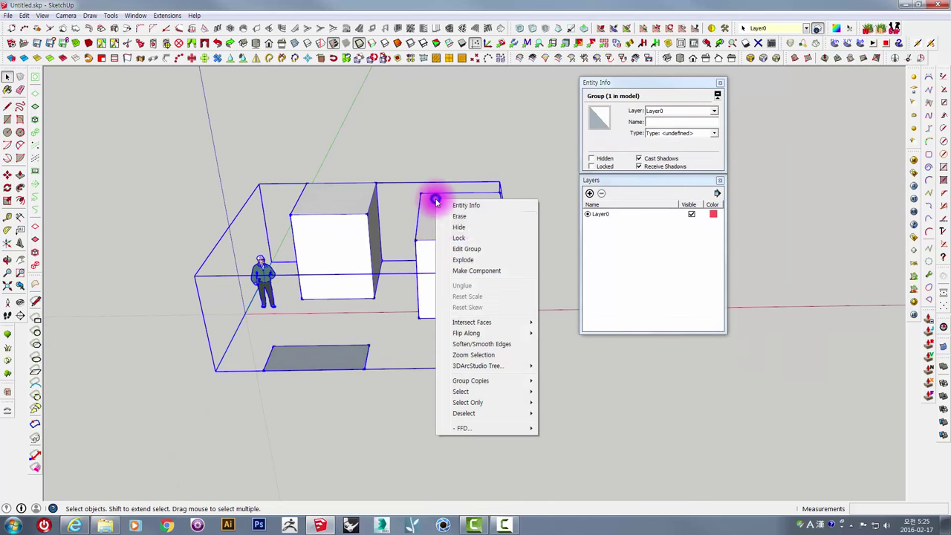
left_click(462, 237)
left_click(443, 165)
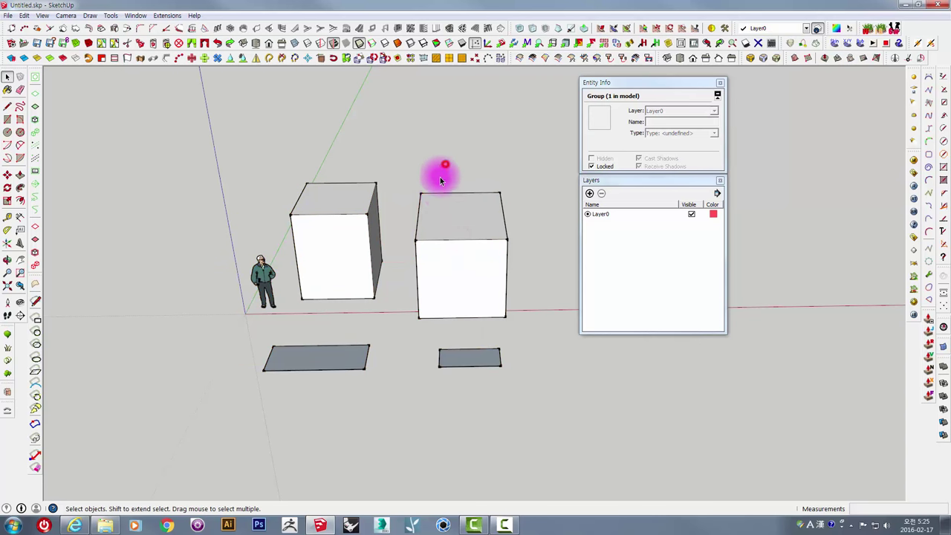
middle_click_drag(443, 165, 434, 267)
key("space")
left_click(433, 241)
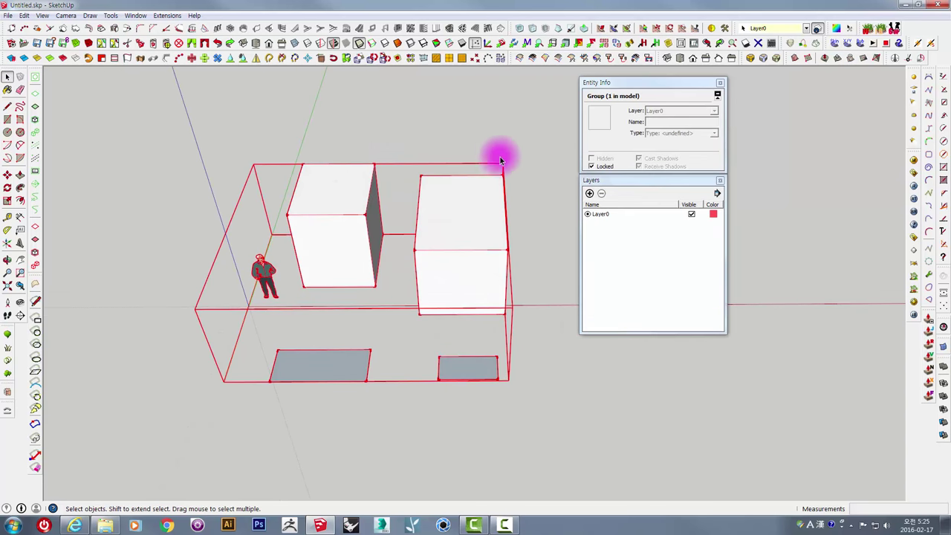
middle_click_drag(492, 300, 463, 357, "shift")
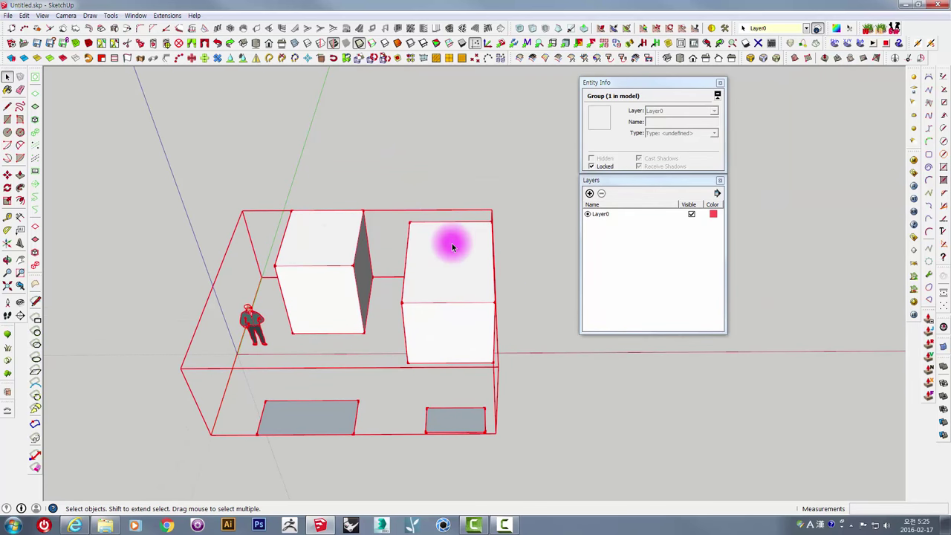
middle_click_drag(438, 249, 401, 312)
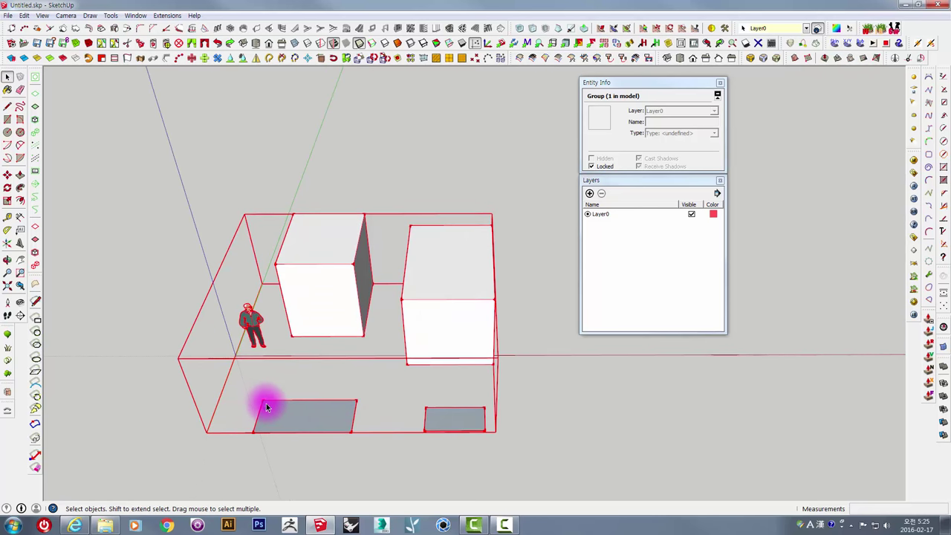
Draw two overlapping rectangles on the ground to the right of the locked group
left_click(15, 123)
left_click(540, 391)
left_click(611, 452)
left_click(567, 369)
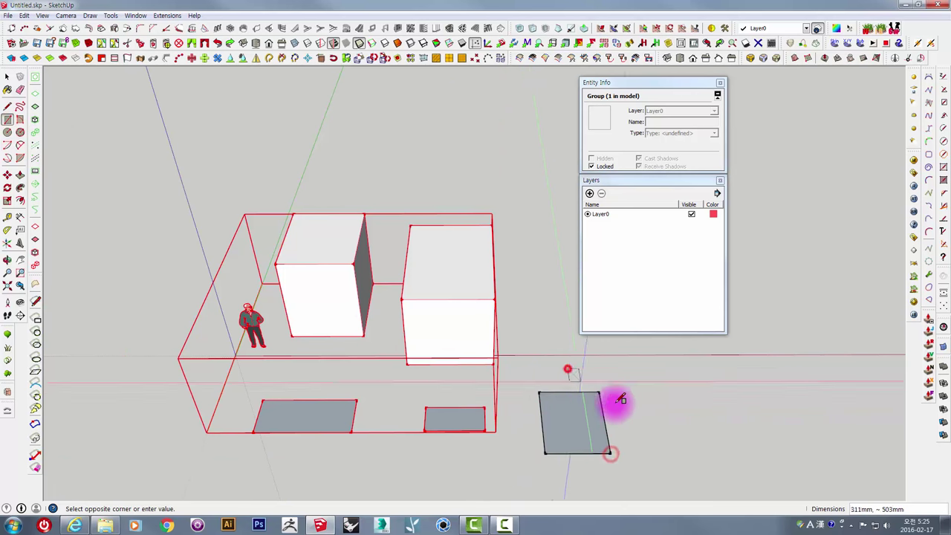
left_click(613, 404)
key("space")
Window-select both new rectangles as loose, editable geometry
middle_click_drag(565, 399, 498, 376, "shift")
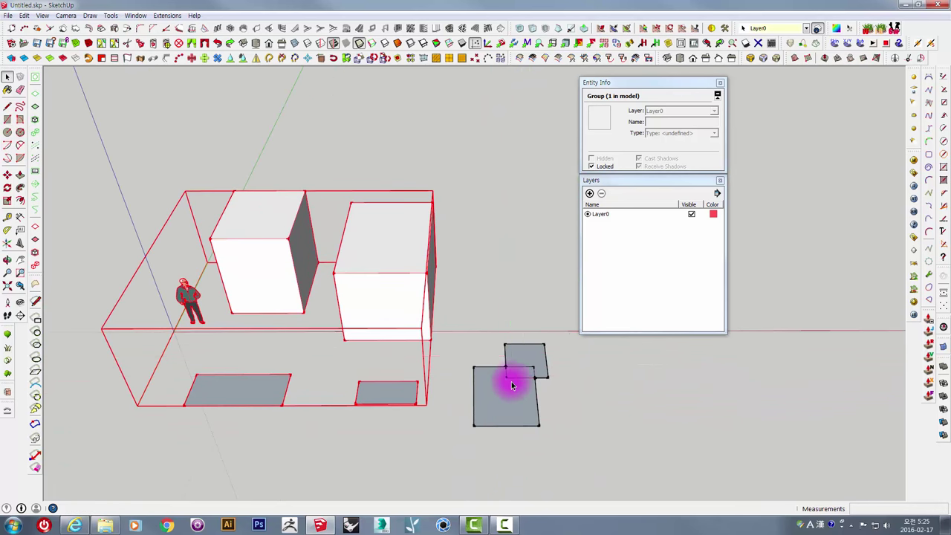
scroll(513, 379, "up", 2)
scroll(512, 401, "down", 1)
scroll(476, 330, "down", 2)
left_click_drag(463, 325, 608, 475)
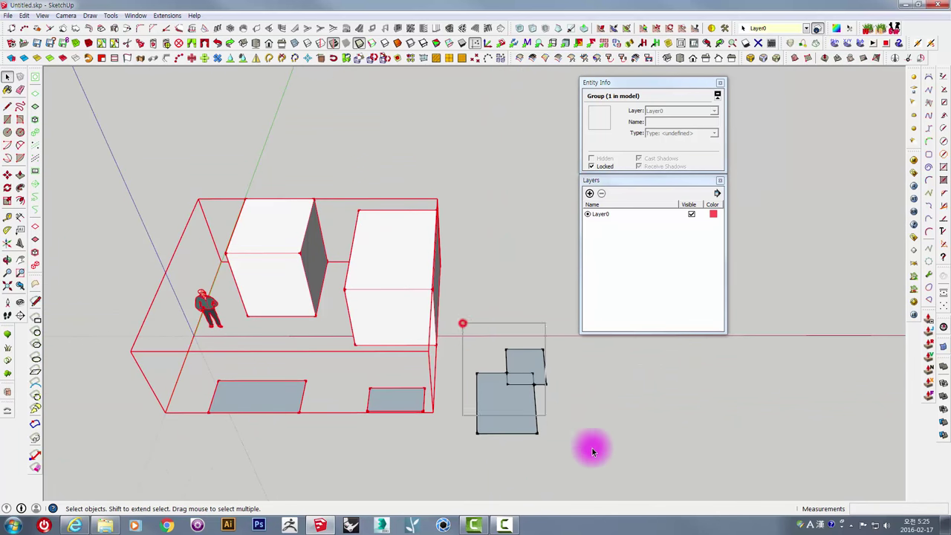
scroll(511, 376, "up", 2)
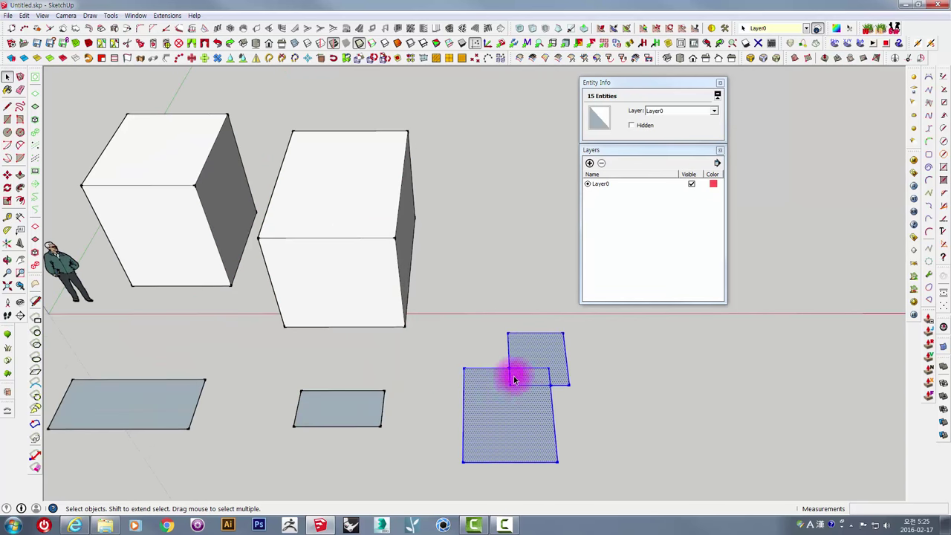
scroll(524, 374, "up", 2)
scroll(526, 374, "down", 3)
scroll(525, 367, "down", 2)
scroll(522, 371, "up", 4)
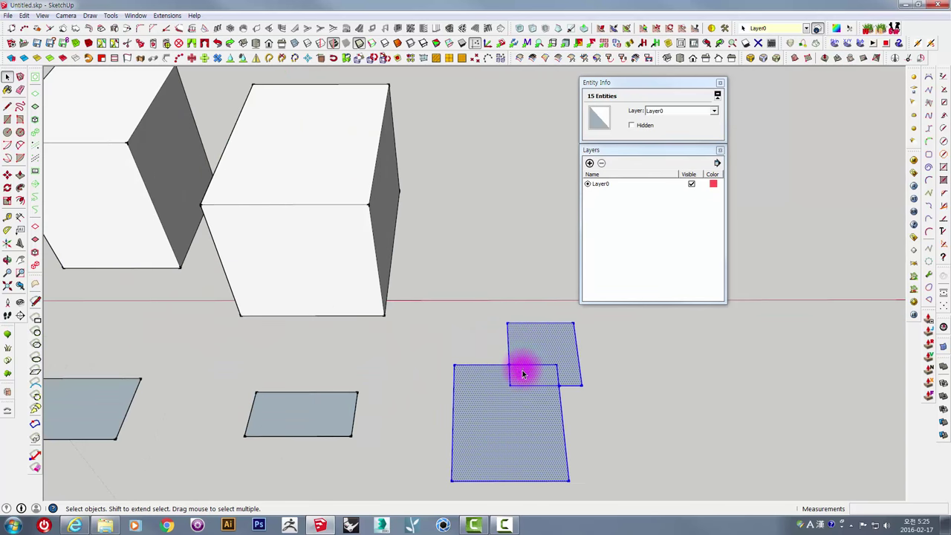
scroll(520, 367, "up", 2)
scroll(513, 367, "up", 2)
scroll(503, 365, "up", 2)
scroll(503, 365, "down", 2)
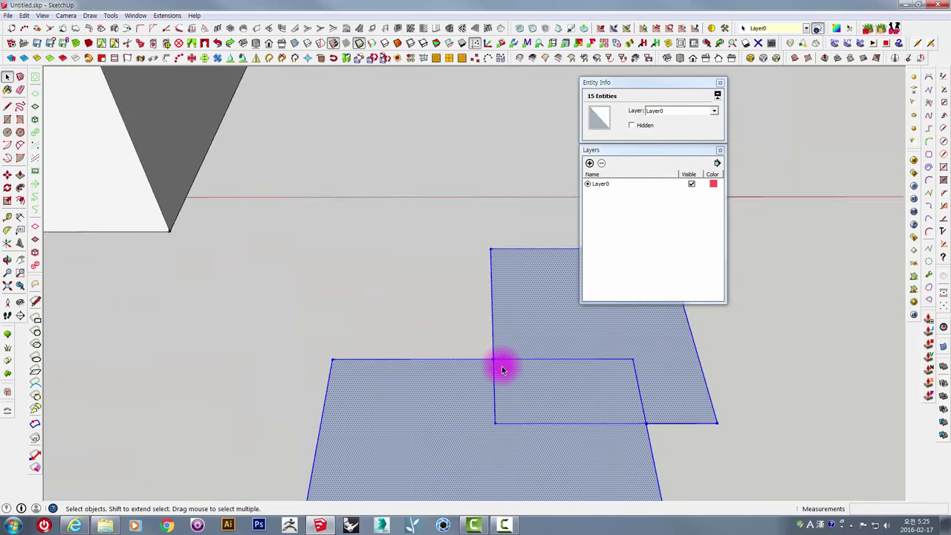
scroll(502, 368, "down", 3)
scroll(503, 370, "down", 2)
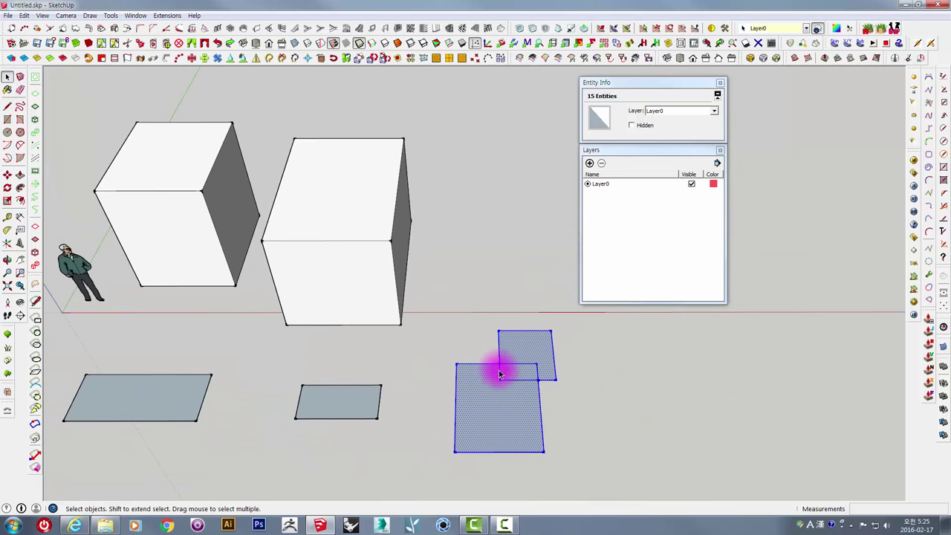
scroll(500, 374, "up", 2)
scroll(504, 364, "up", 2)
scroll(500, 365, "up", 2)
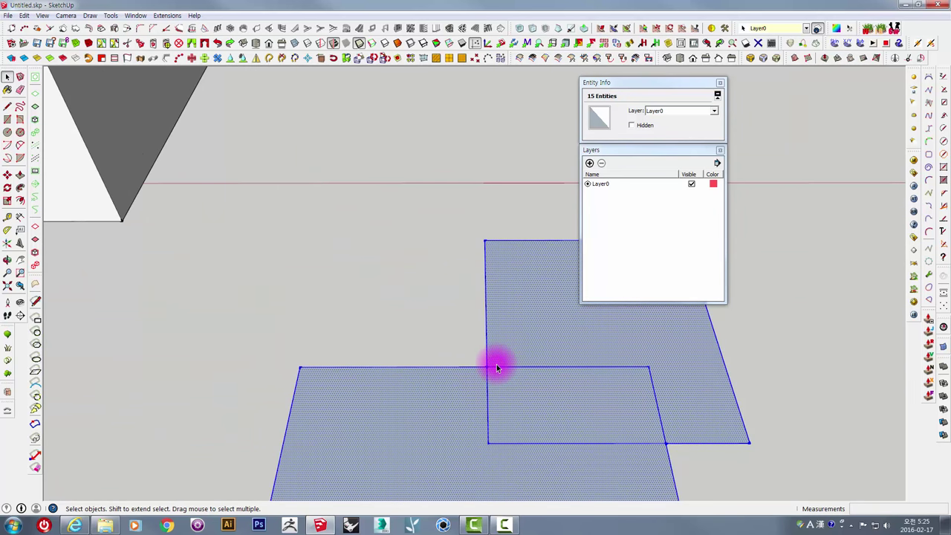
scroll(497, 368, "up", 2)
scroll(497, 368, "down", 1)
scroll(497, 368, "down", 2)
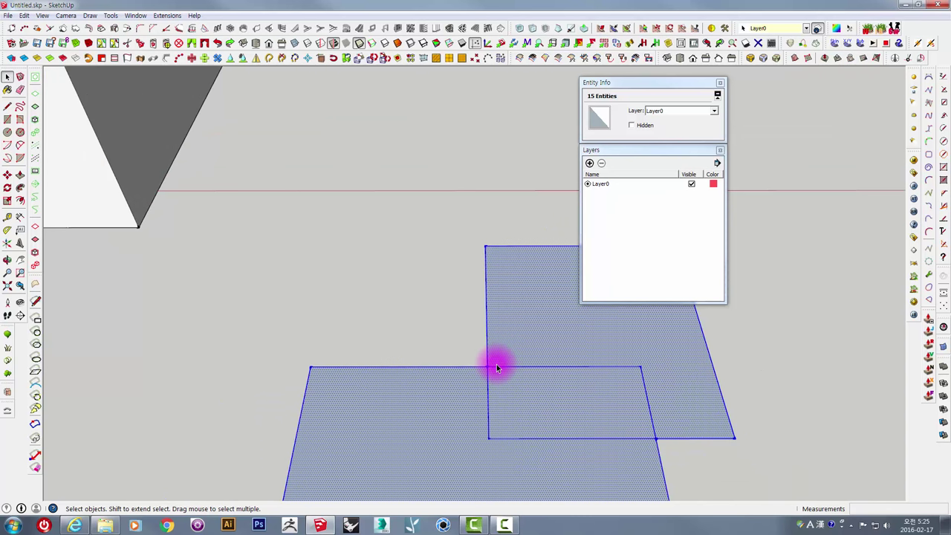
scroll(498, 367, "down", 2)
scroll(495, 365, "down", 2)
scroll(495, 364, "down", 2)
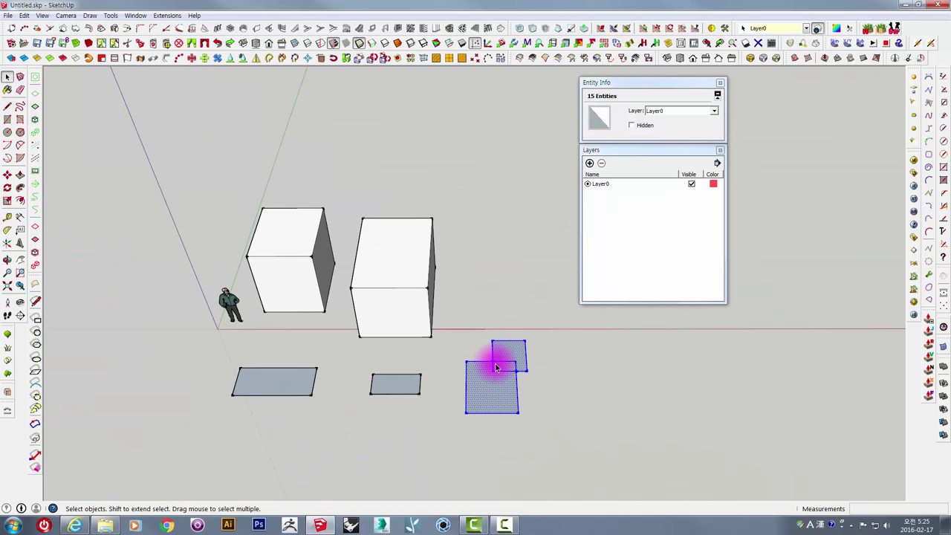
scroll(497, 368, "up", 3)
mouse_move(495, 364)
middle_mouse_down()
mouse_move(494, 282)
mouse_move(513, 286)
mouse_move(493, 361)
mouse_move(495, 314)
middle_mouse_up()
Erase the inner edge where the two rectangles overlap, leaving one L-shaped floor face
mouse_move(494, 315)
middle_mouse_down()
mouse_move(512, 310)
mouse_move(514, 297)
mouse_move(504, 331)
middle_mouse_up()
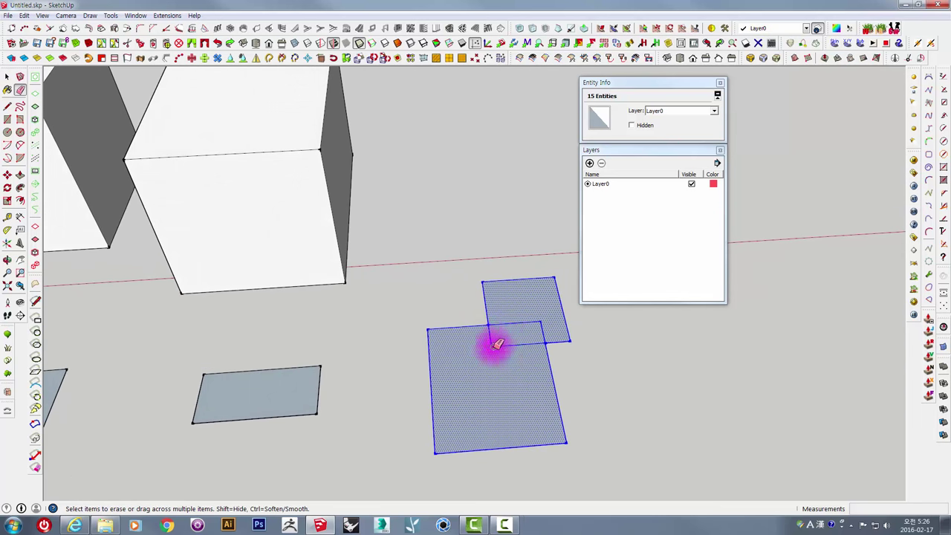
left_click(494, 346)
left_click(538, 324)
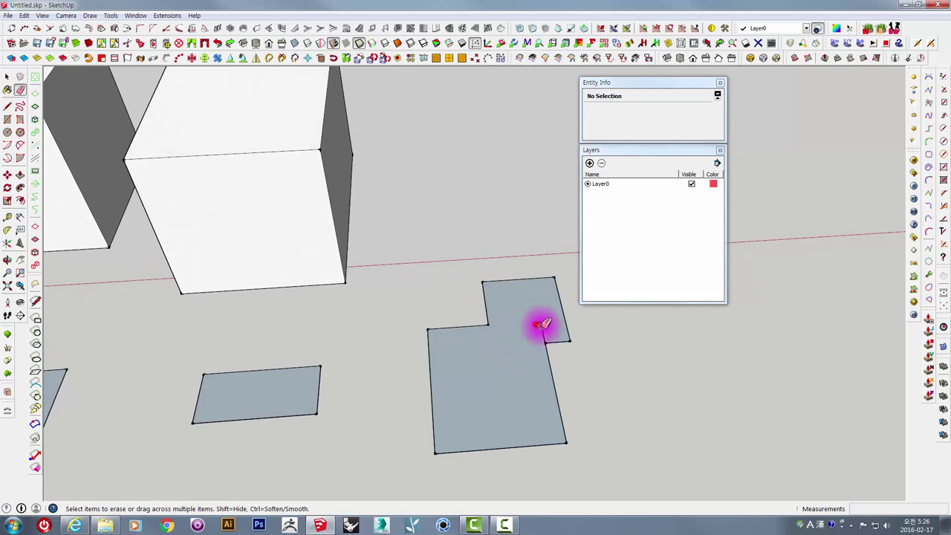
scroll(550, 342, "up", 3)
scroll(542, 335, "up", 1)
scroll(542, 334, "down", 2)
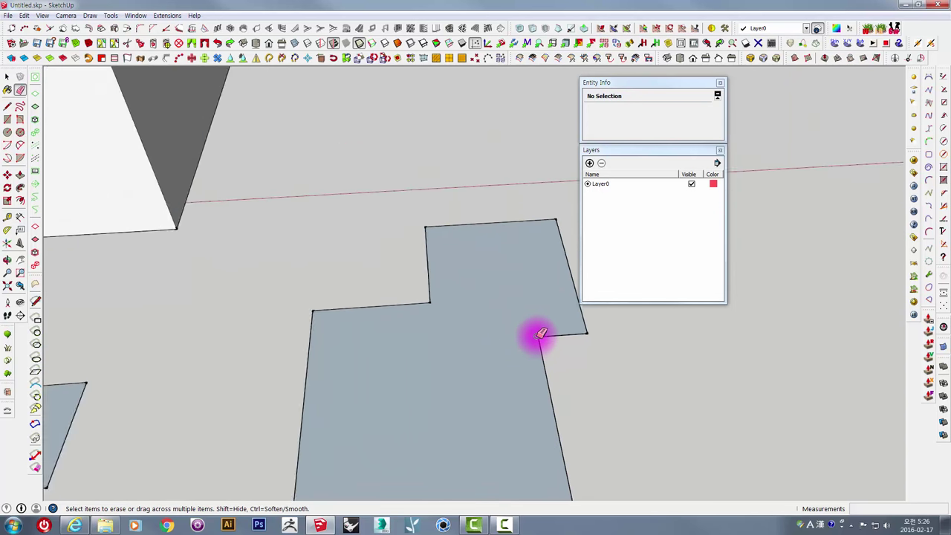
scroll(540, 335, "down", 3)
scroll(538, 335, "down", 3)
scroll(538, 329, "up", 2)
scroll(525, 335, "up", 2)
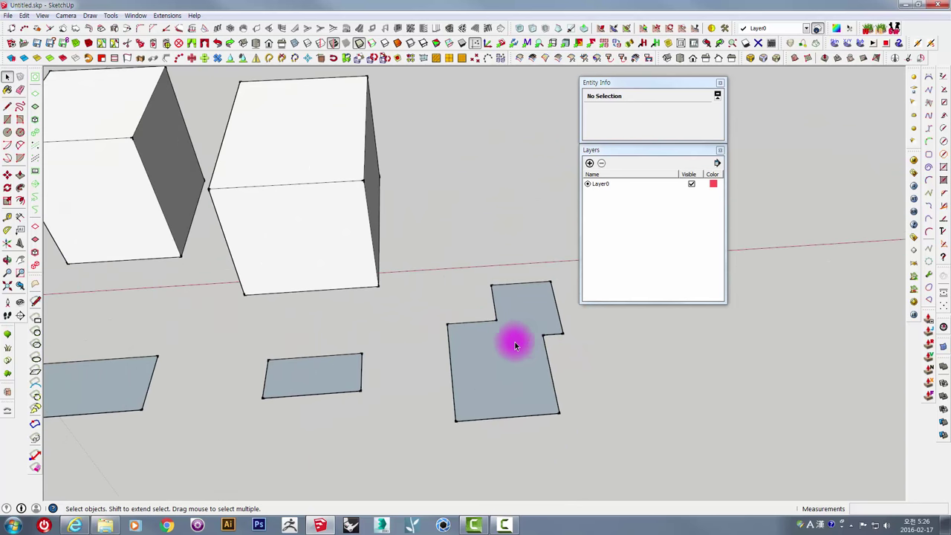
middle_click_drag(515, 339, 603, 354)
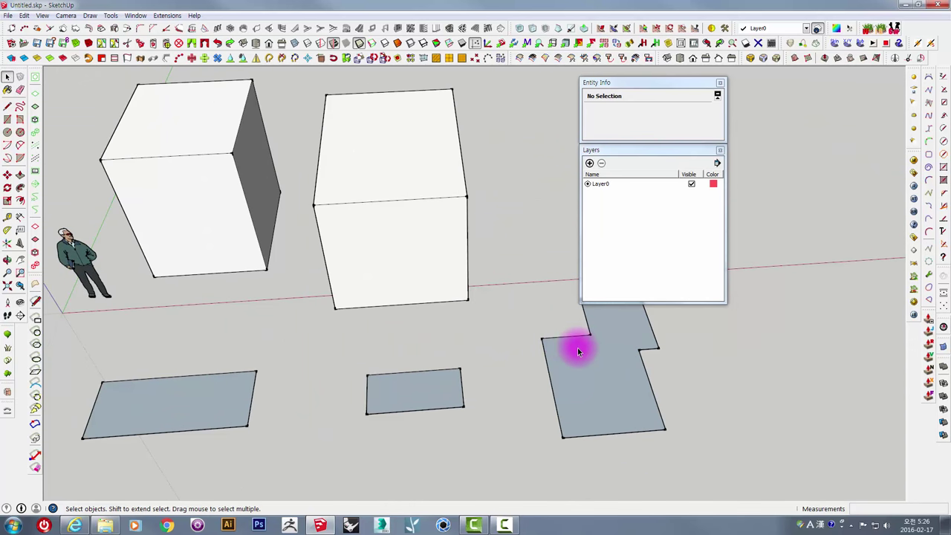
scroll(601, 330, "down", 3)
scroll(587, 334, "down", 2)
middle_click_drag(577, 334, 545, 302)
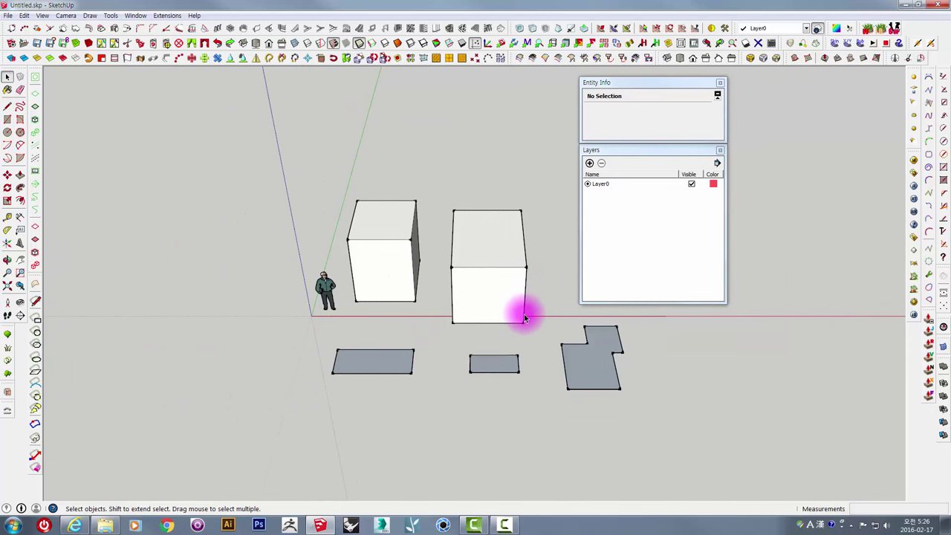
mouse_move(284, 170)
left_mouse_down()
mouse_move(561, 401)
mouse_move(542, 384)
left_mouse_up()
scroll(539, 339, "up", 2)
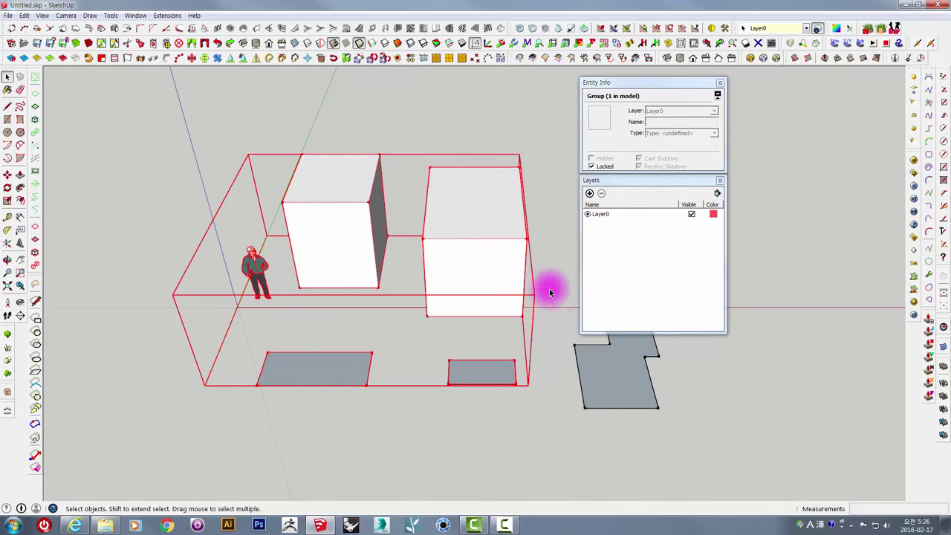
left_click_drag(550, 293, 718, 446)
middle_click_drag(498, 319, 497, 306)
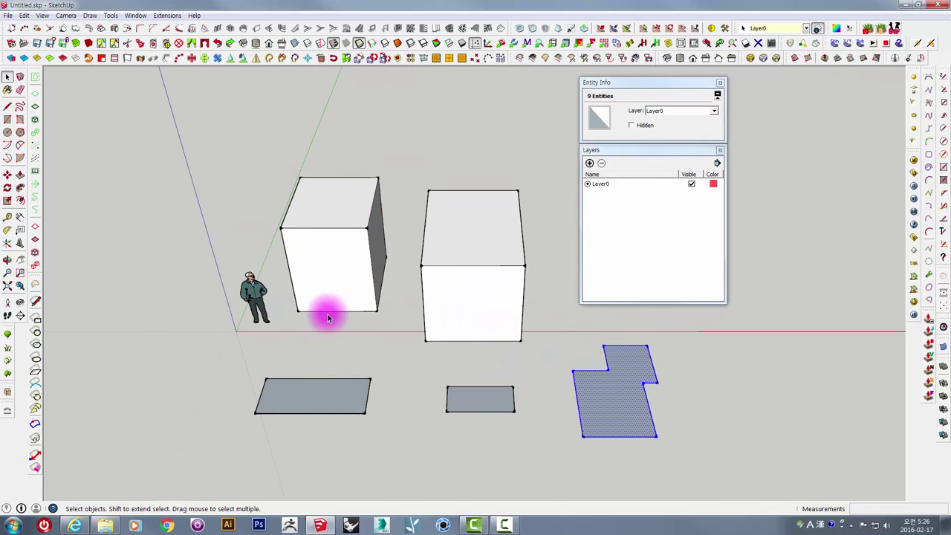
mouse_move(328, 315)
middle_mouse_down()
mouse_move(483, 264)
mouse_move(484, 274)
middle_mouse_up()
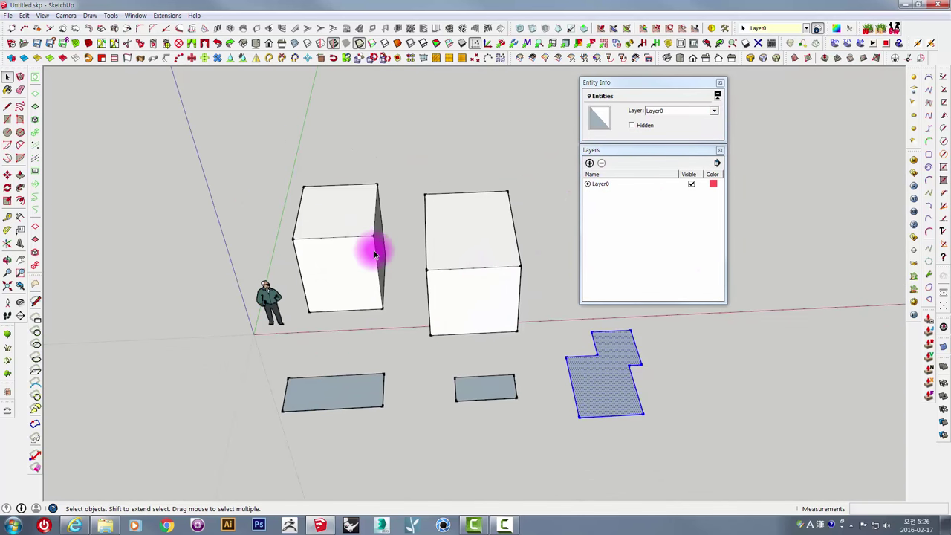
mouse_move(387, 255)
middle_mouse_down()
mouse_move(384, 240)
mouse_move(458, 285)
mouse_move(424, 251)
middle_mouse_up()
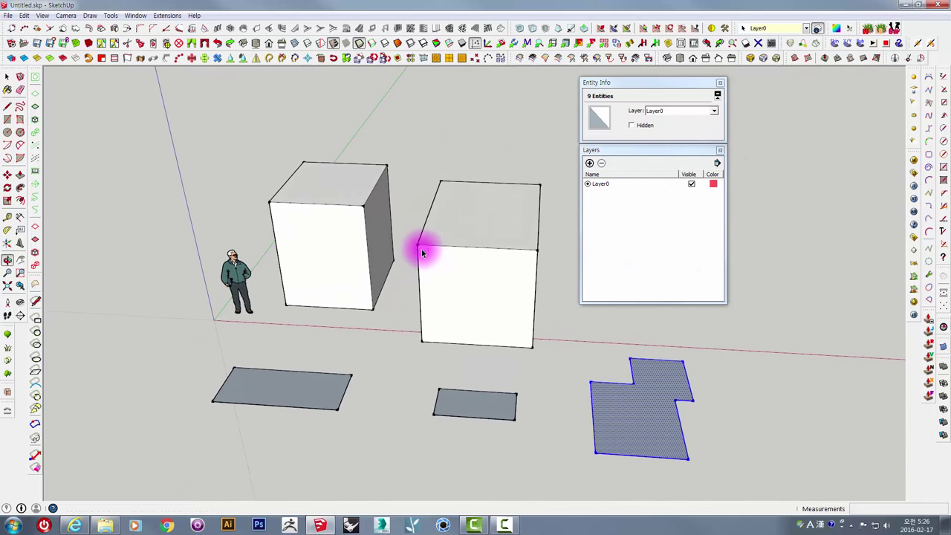